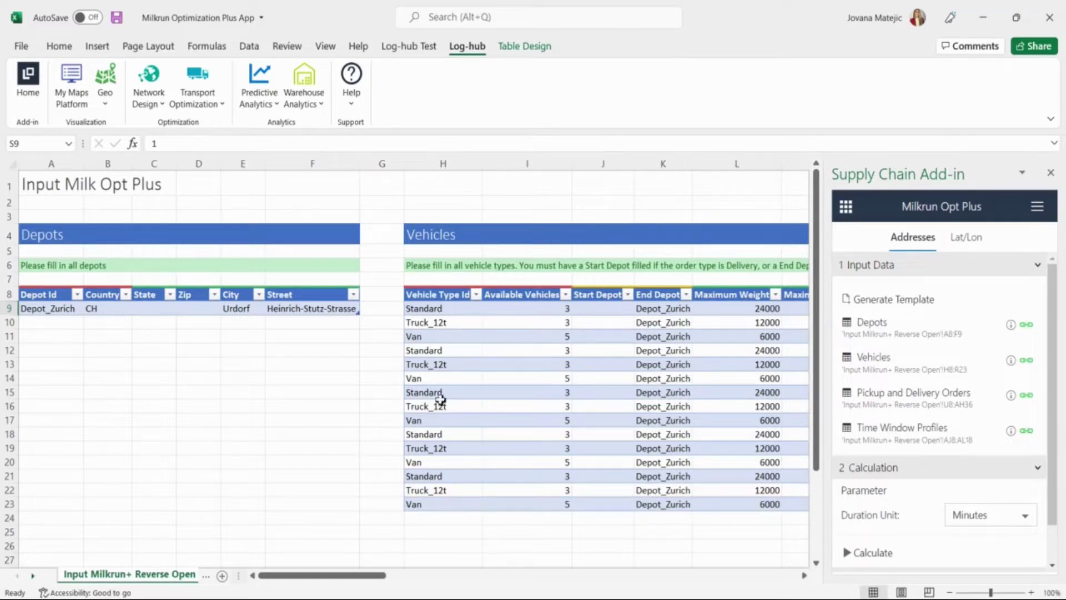
- Examine the depot ID in the Depots table and the End Depot and Start Depot fields in the Vehicles table
drag(350, 576, 786, 575)
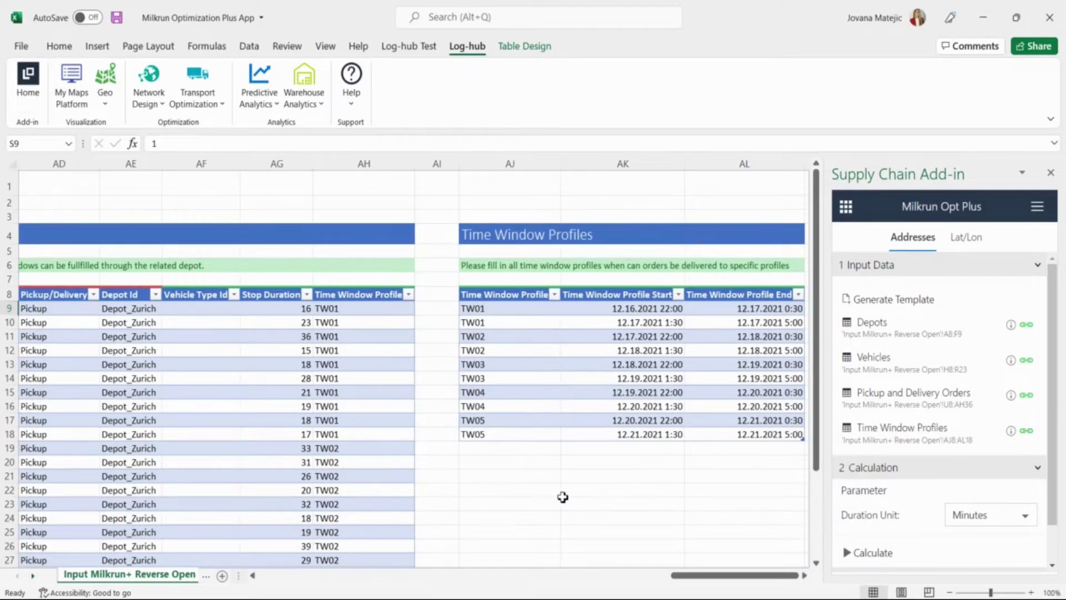
drag(709, 576, 234, 593)
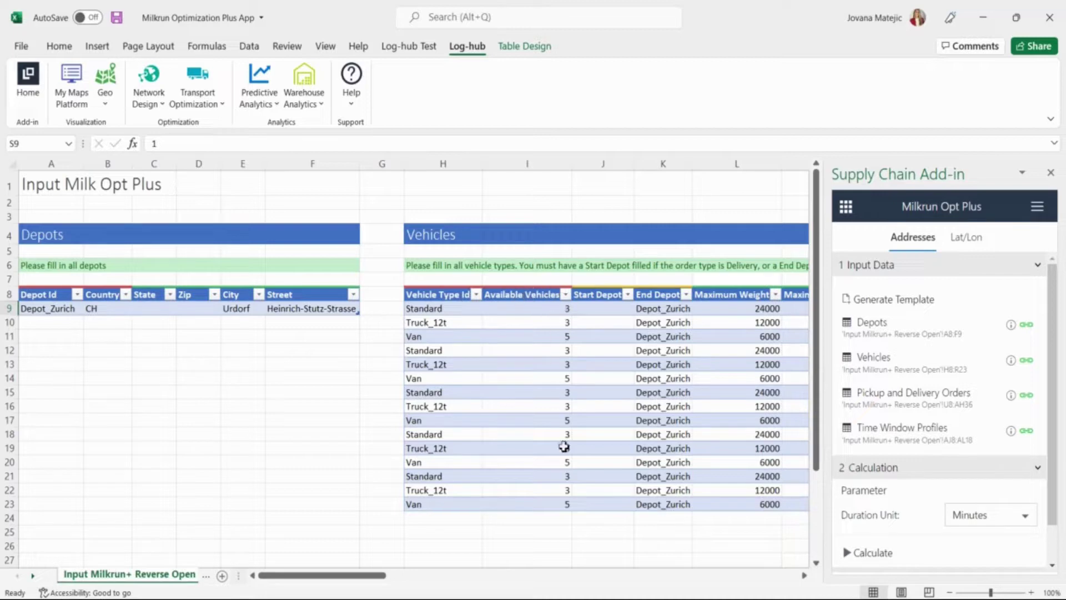
drag(355, 576, 290, 576)
click(55, 310)
click(671, 309)
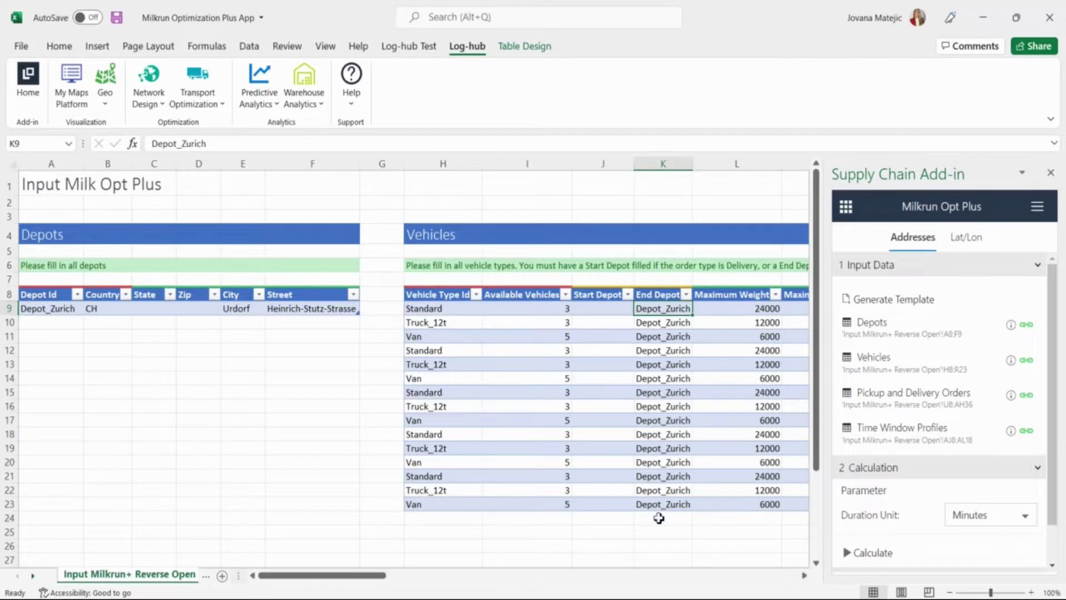
click(600, 309)
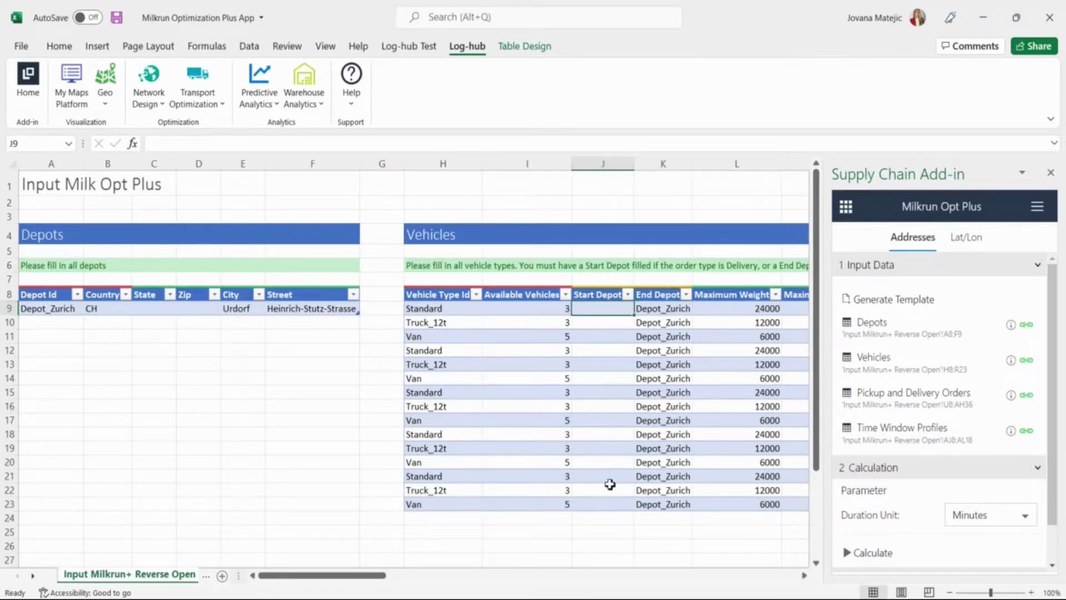
- Examine the Vehicles table's maximum weight, volume, pallets and stops, time window, profile and speed factor columns
drag(374, 576, 512, 561)
drag(187, 296, 349, 302)
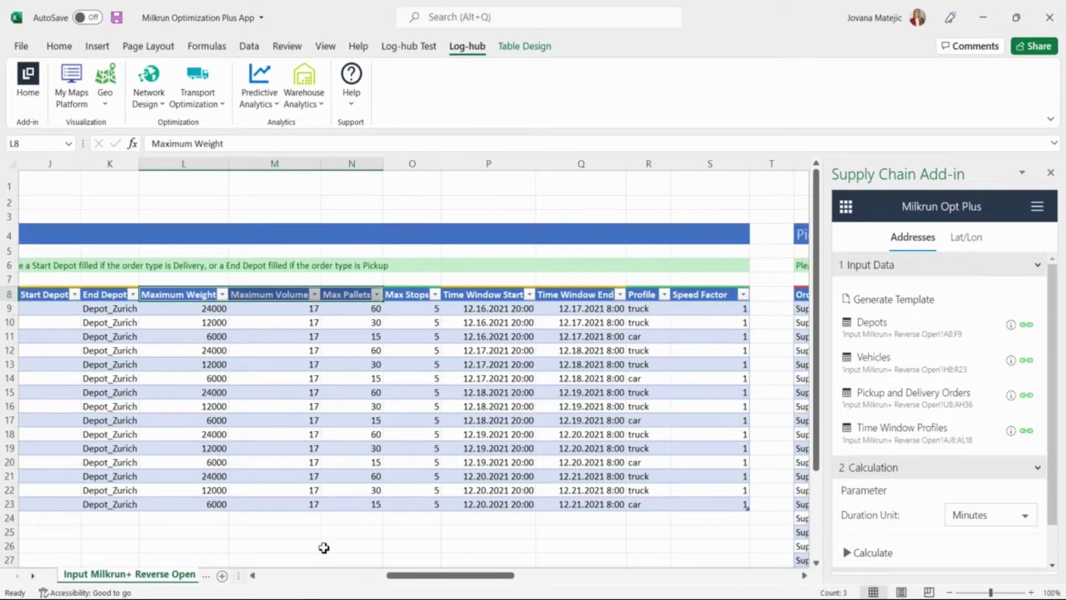
click(405, 294)
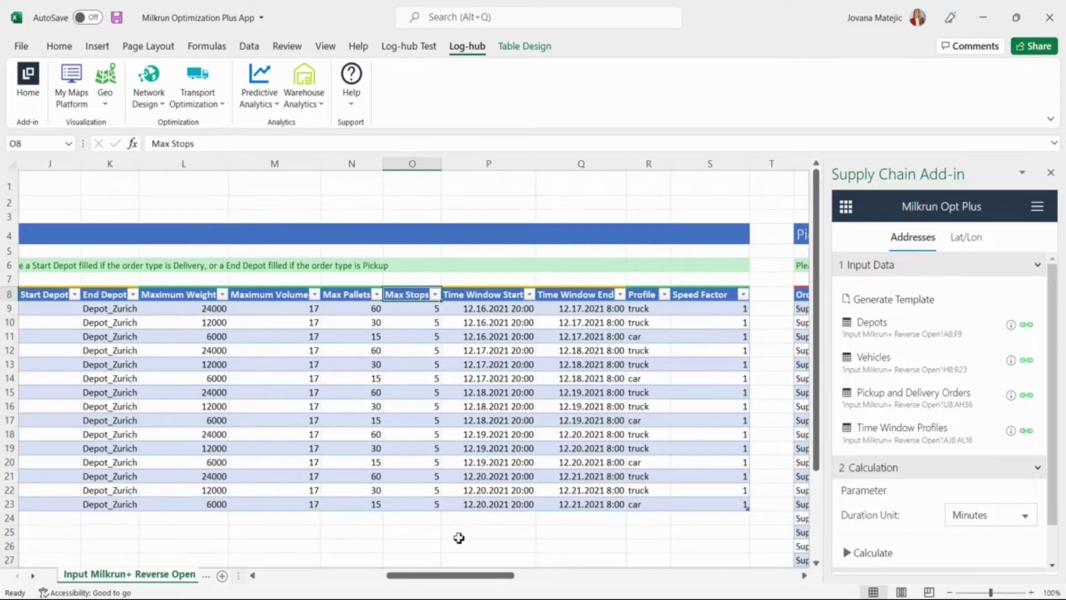
drag(484, 294, 573, 295)
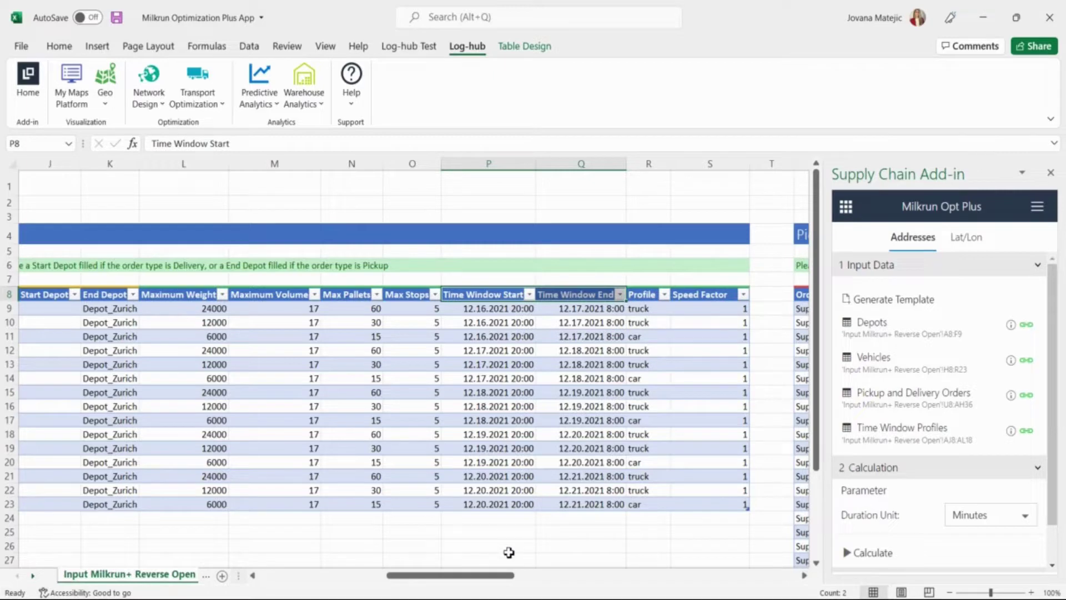
click(642, 294)
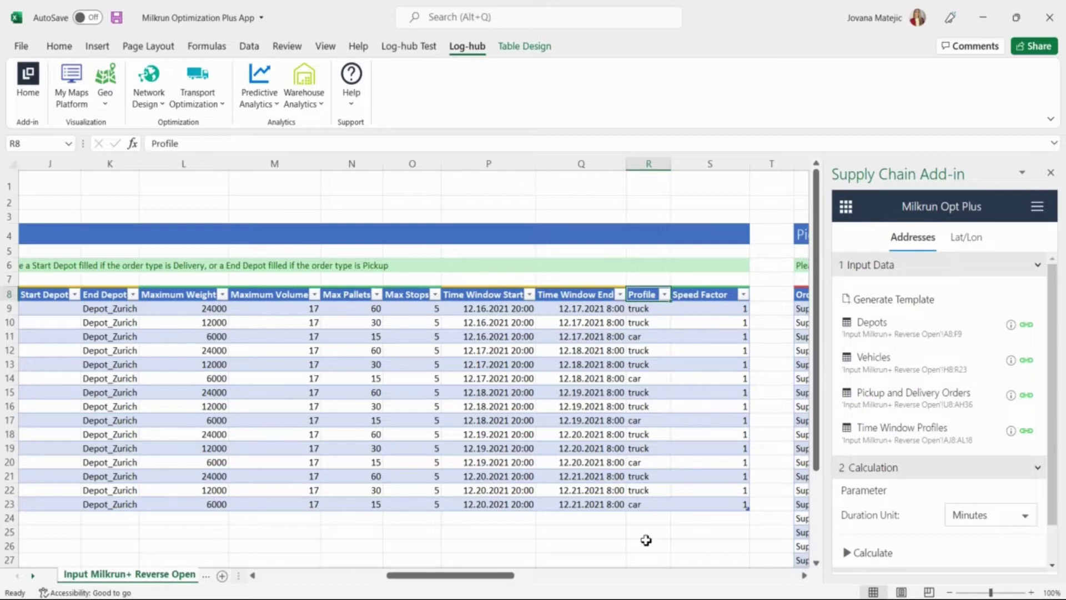
click(722, 297)
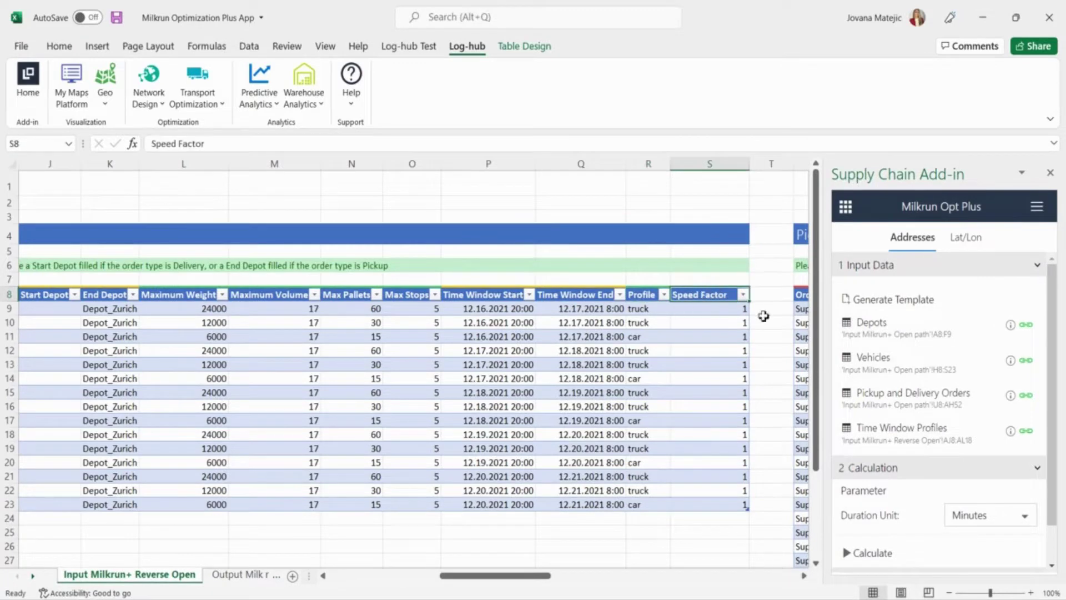
click(736, 311)
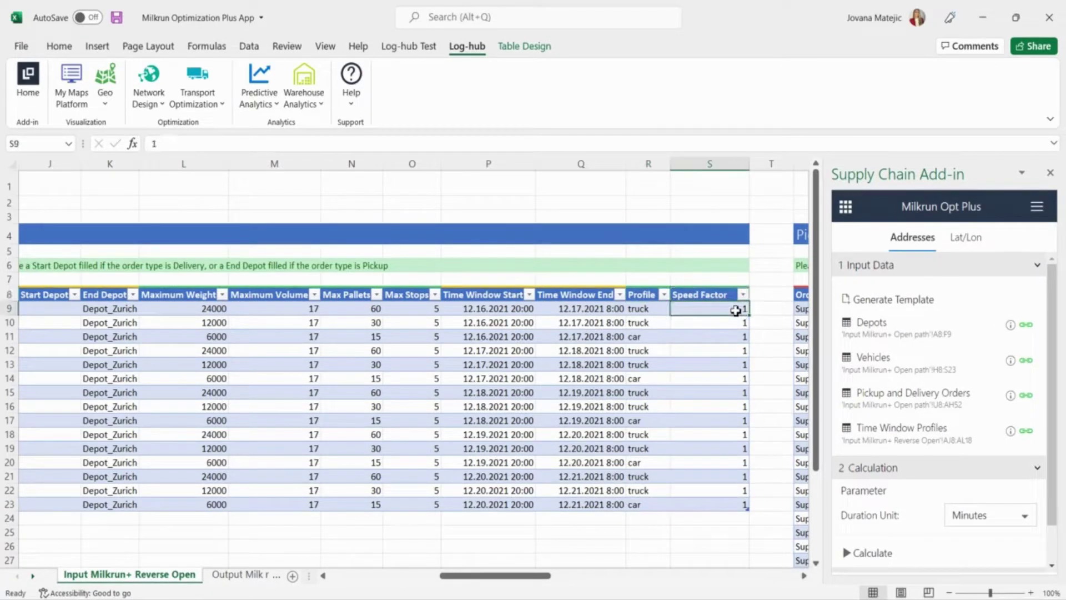
text(0)
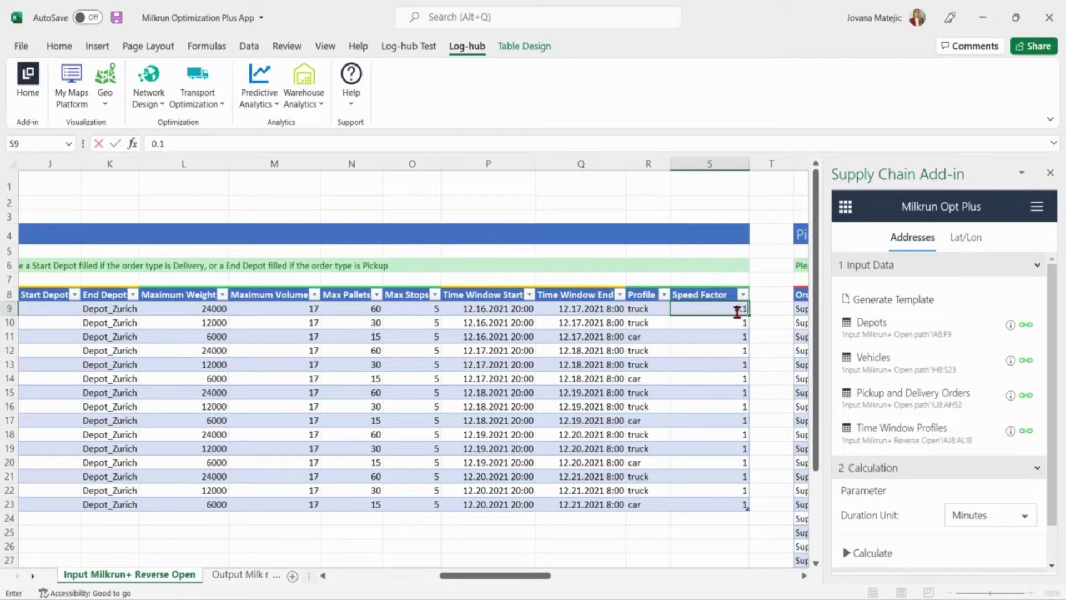
text(.1-0.9)
key(BackSpace)
text(5)
click(709, 546)
- Examine the weight, volume, pallets, pickup/delivery type and depot ID columns in the Pickup and Delivery Orders table
scroll(309, 396, right, 5)
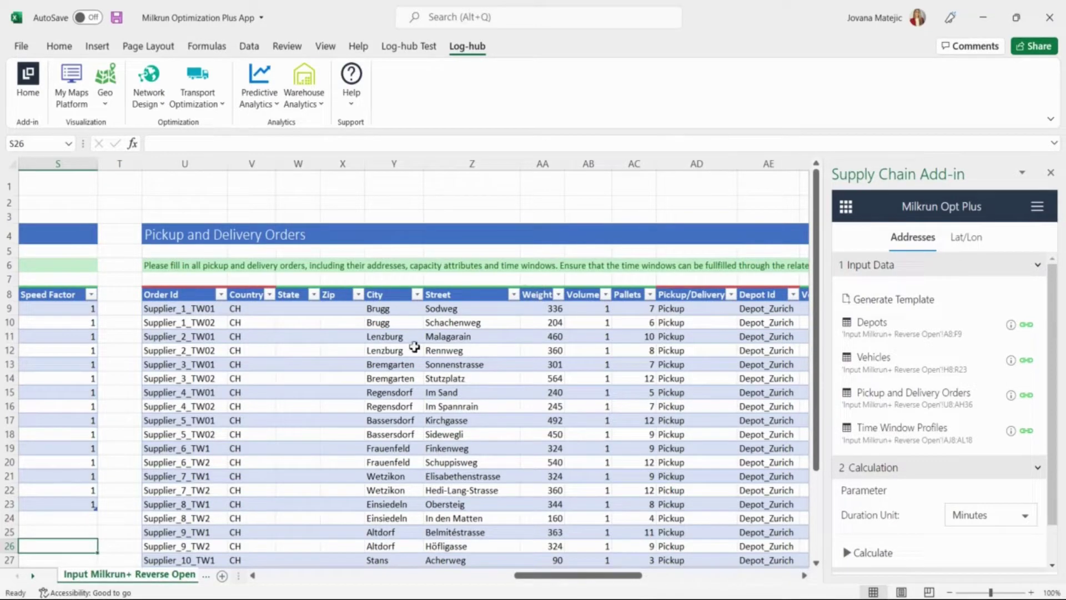
drag(550, 295, 633, 295)
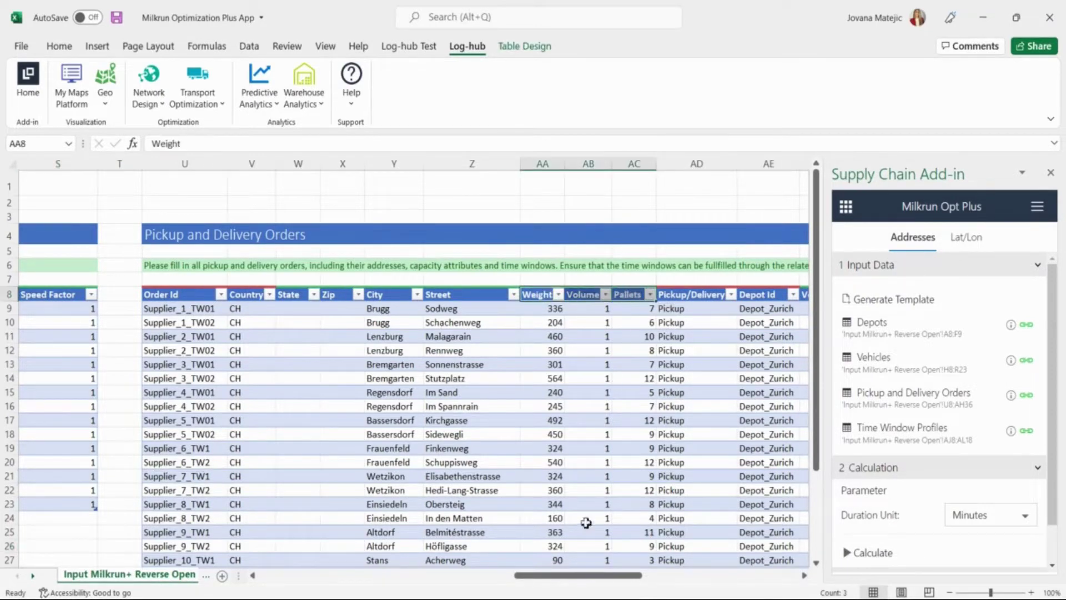
drag(562, 578, 602, 578)
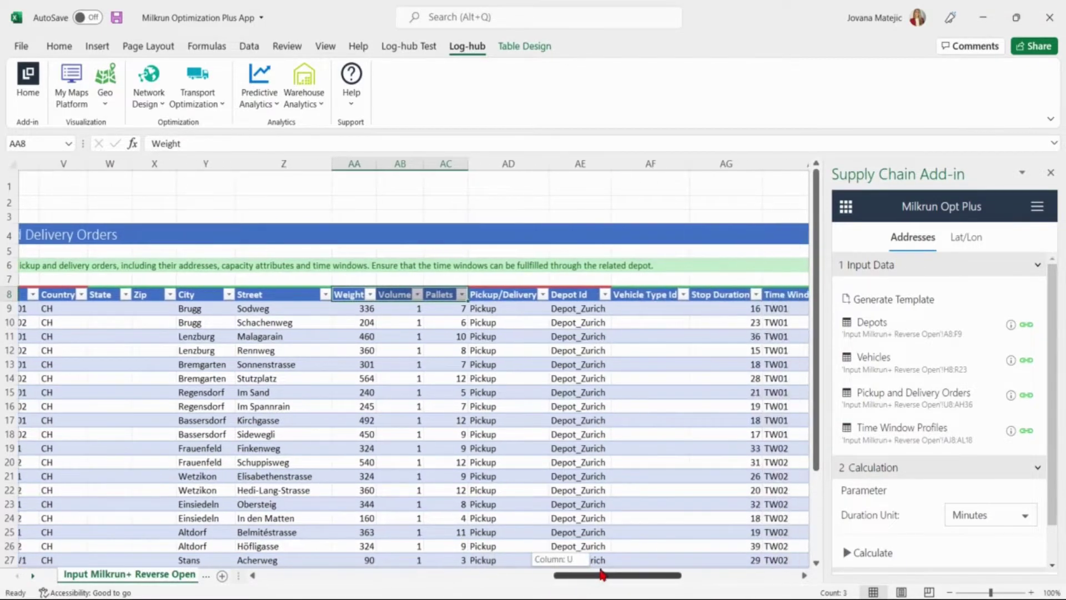
click(485, 289)
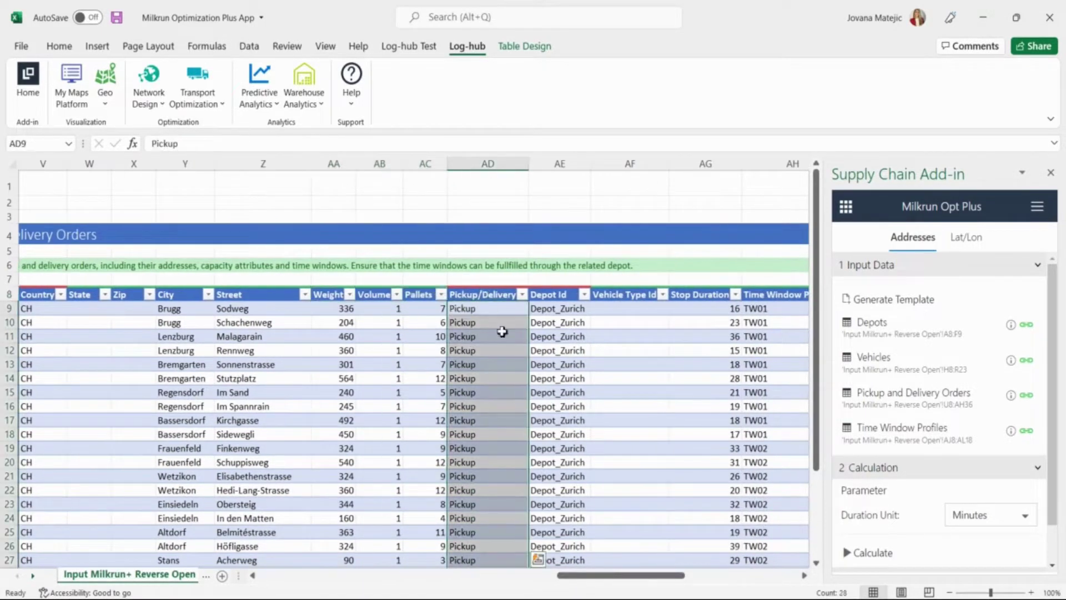
drag(564, 578, 339, 574)
drag(405, 575, 604, 466)
click(600, 334)
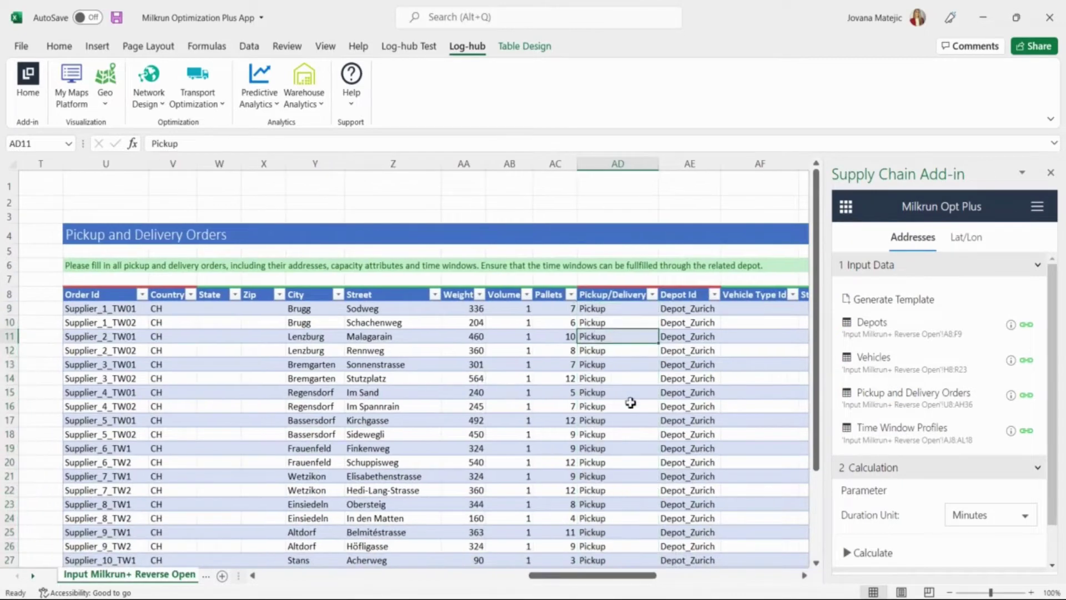
scroll(628, 444, down, 2)
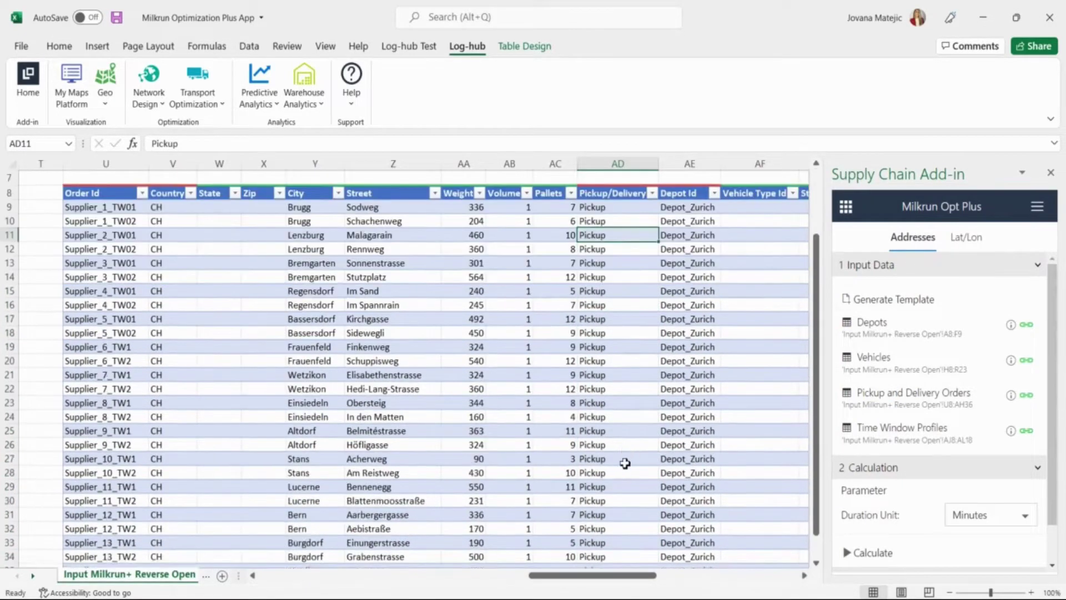
scroll(625, 463, down, 2)
click(694, 457)
scroll(701, 541, up, 3)
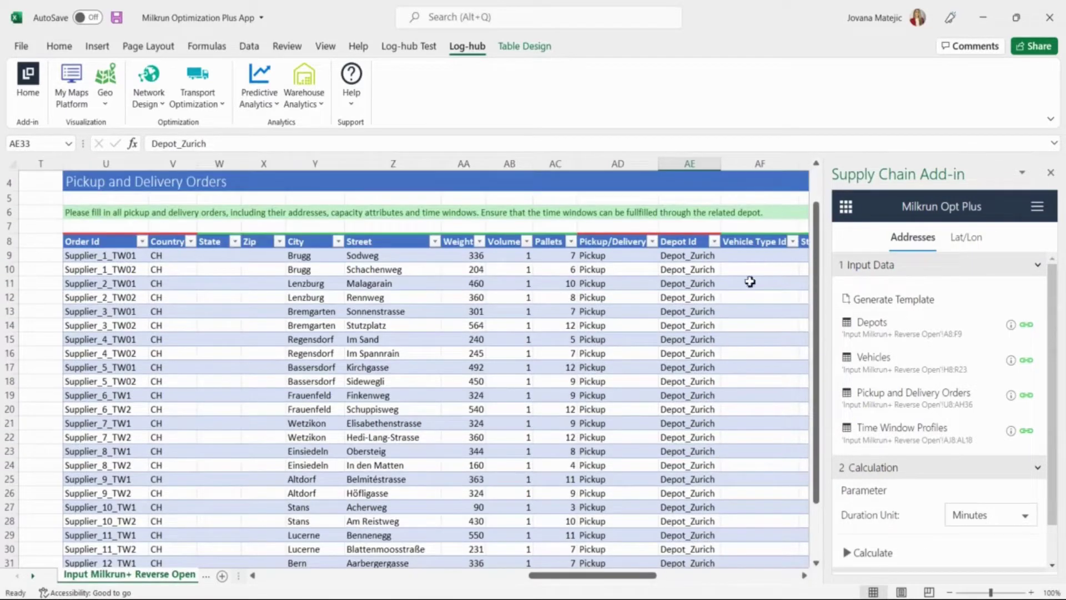
- Examine the Vehicle Type Id, Stop Duration and Time Window Profile columns of the orders table
drag(605, 576, 650, 576)
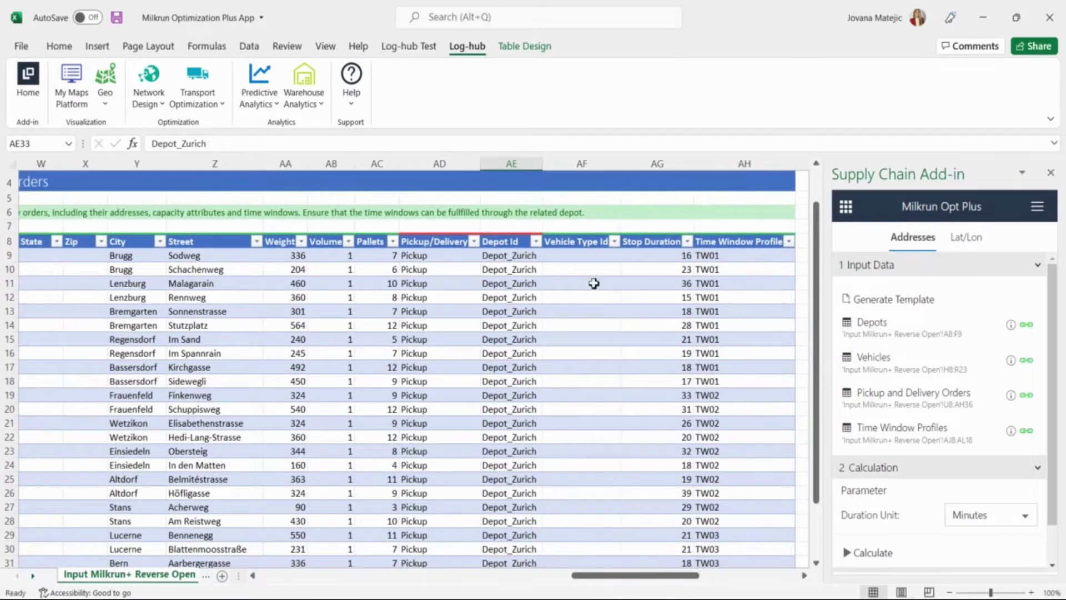
click(585, 242)
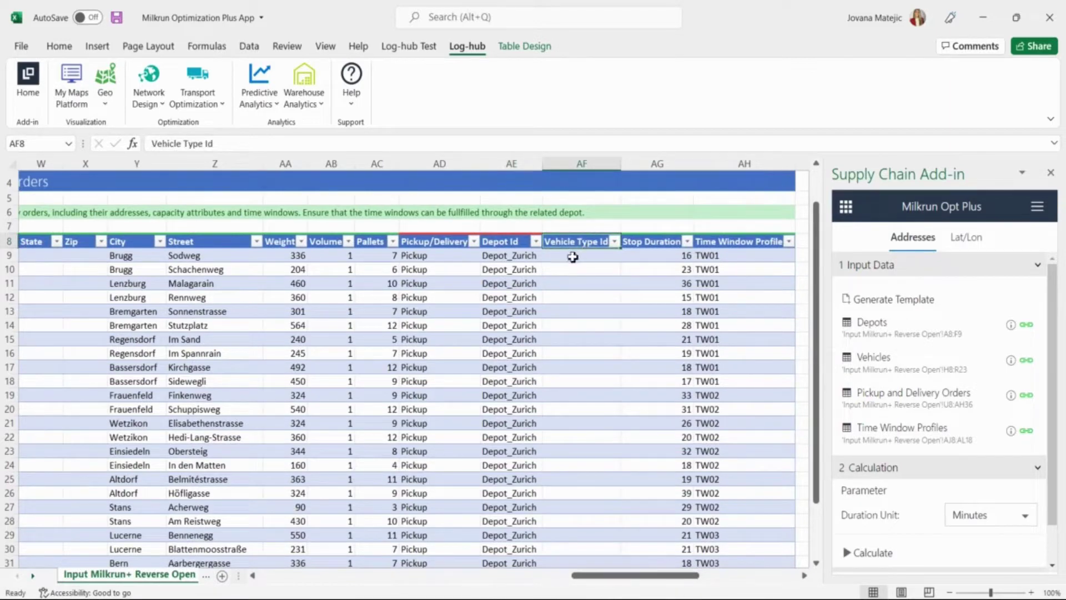
click(572, 258)
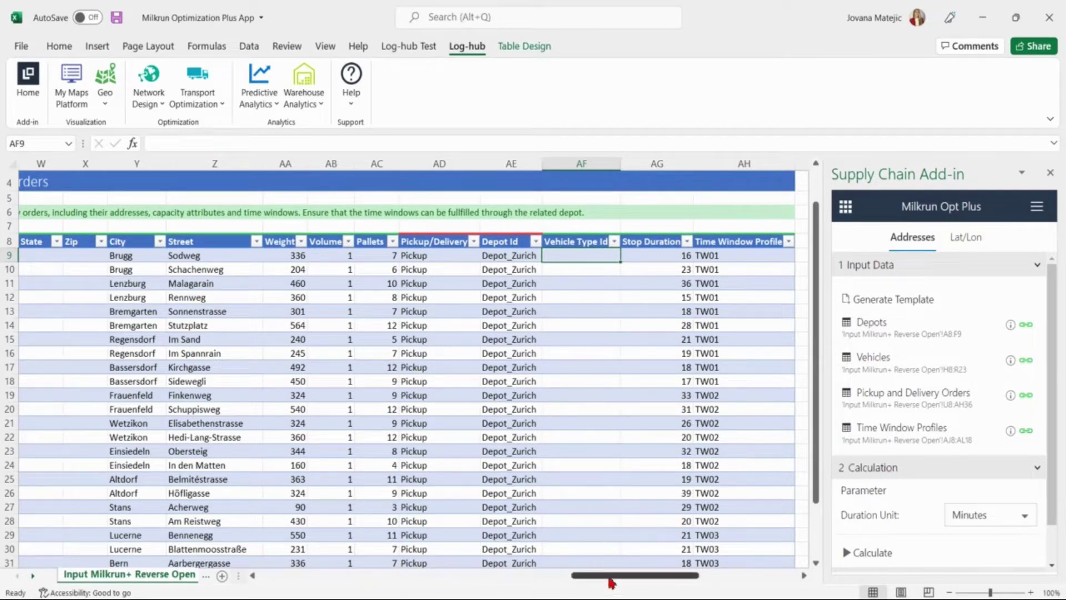
drag(610, 581, 625, 580)
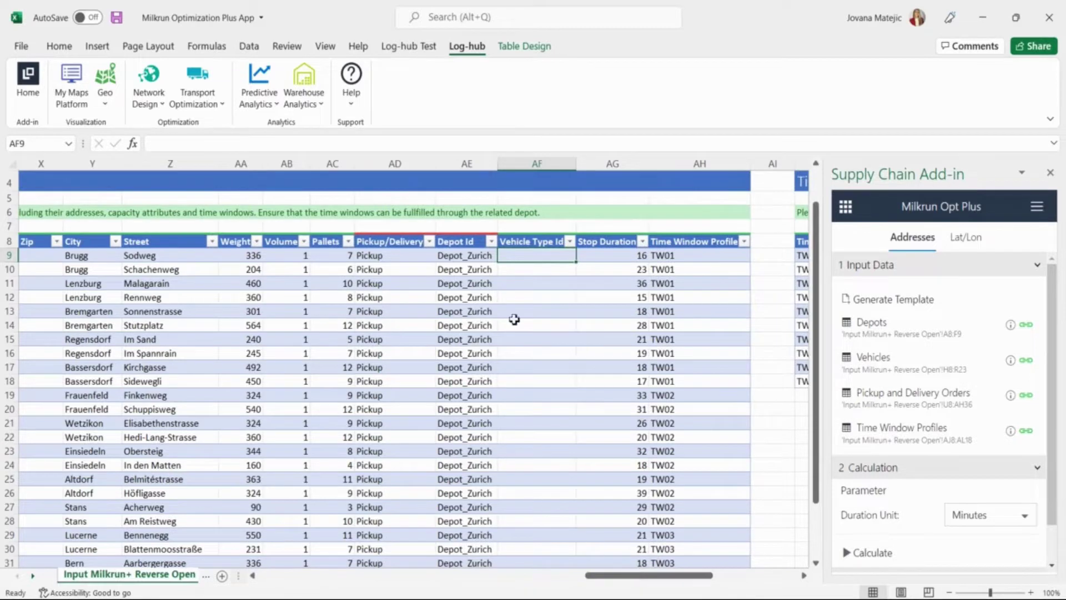
click(597, 244)
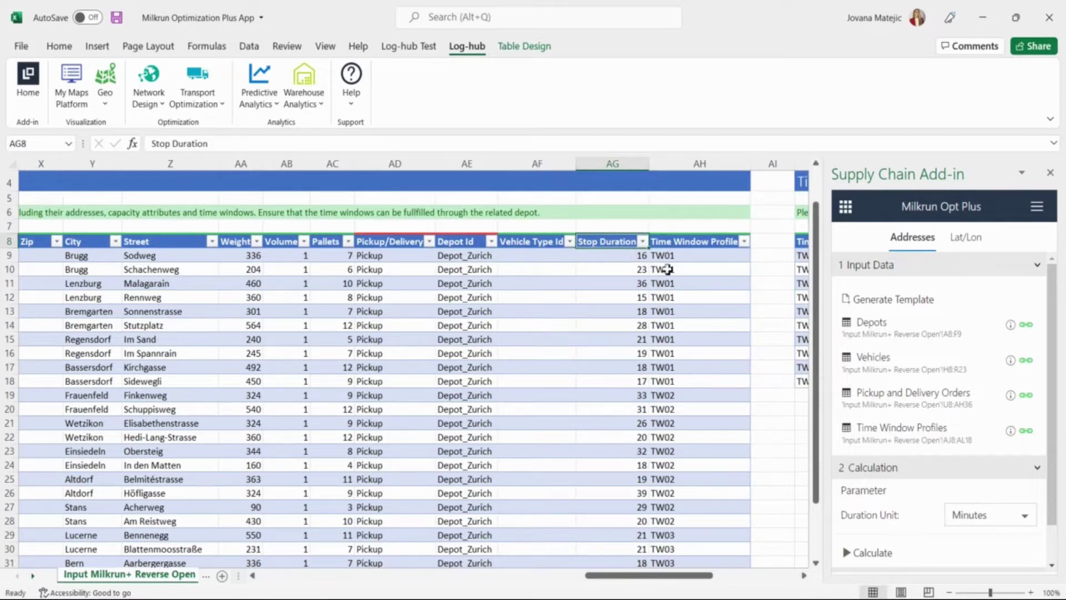
click(680, 237)
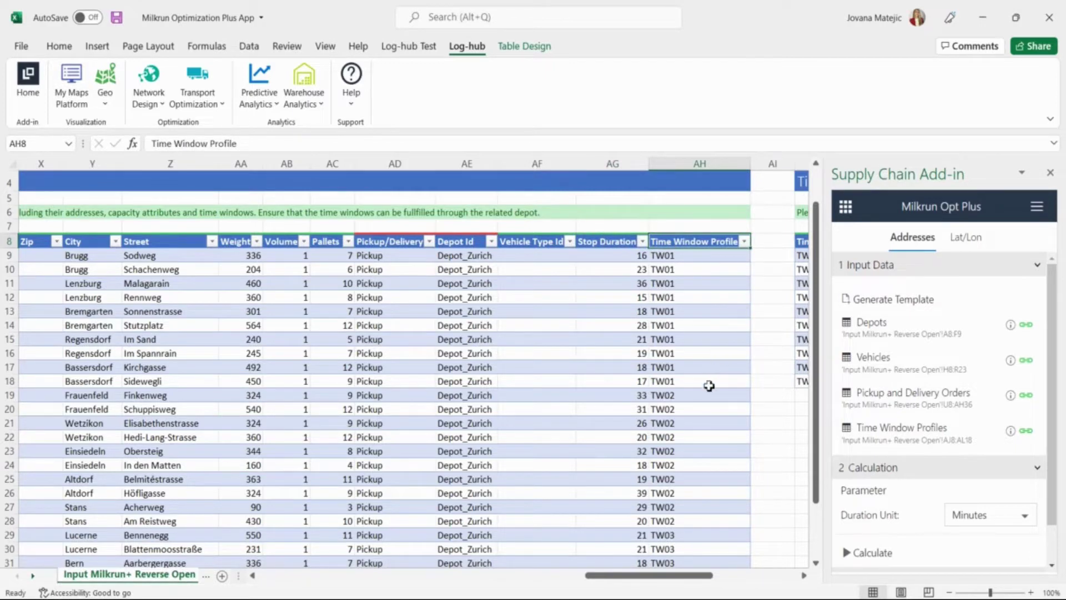
- Examine the start and end times of profiles TW01 and TW02 in the Time Window Profiles table
drag(647, 576, 710, 579)
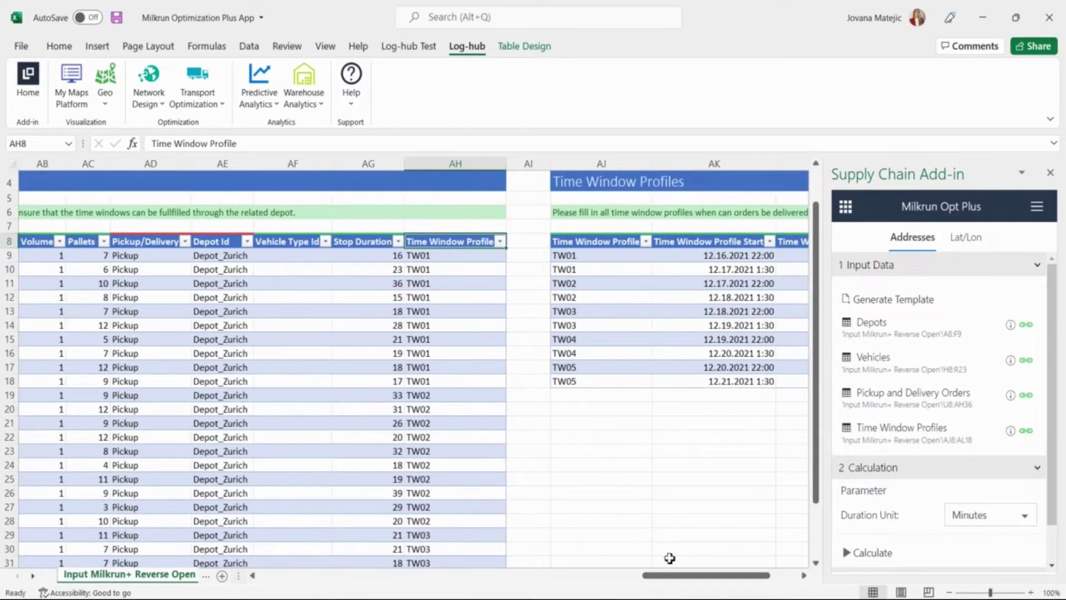
drag(664, 581, 699, 575)
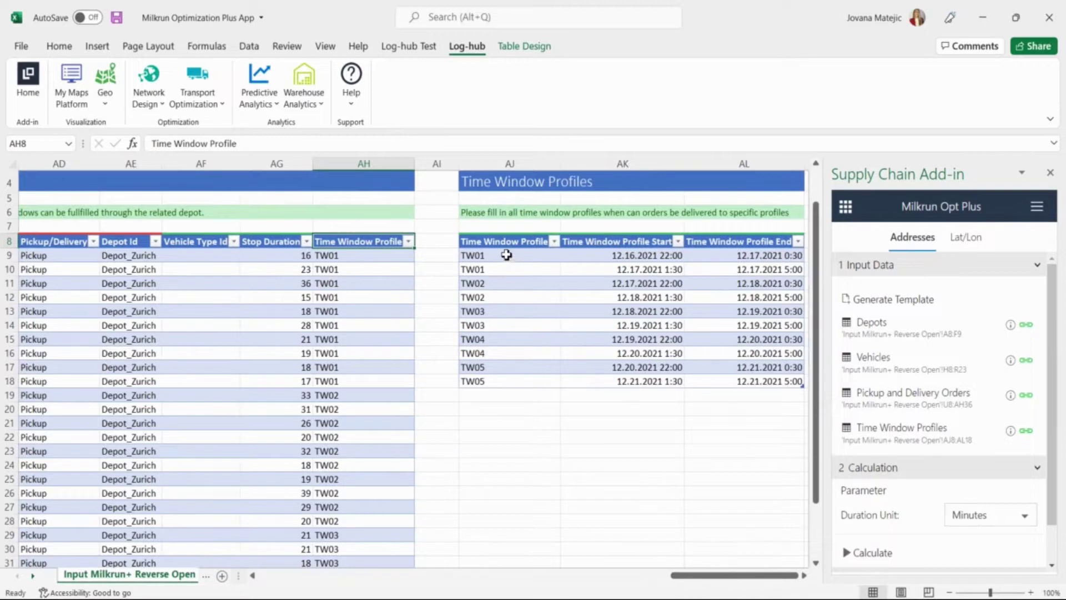
drag(506, 255, 506, 270)
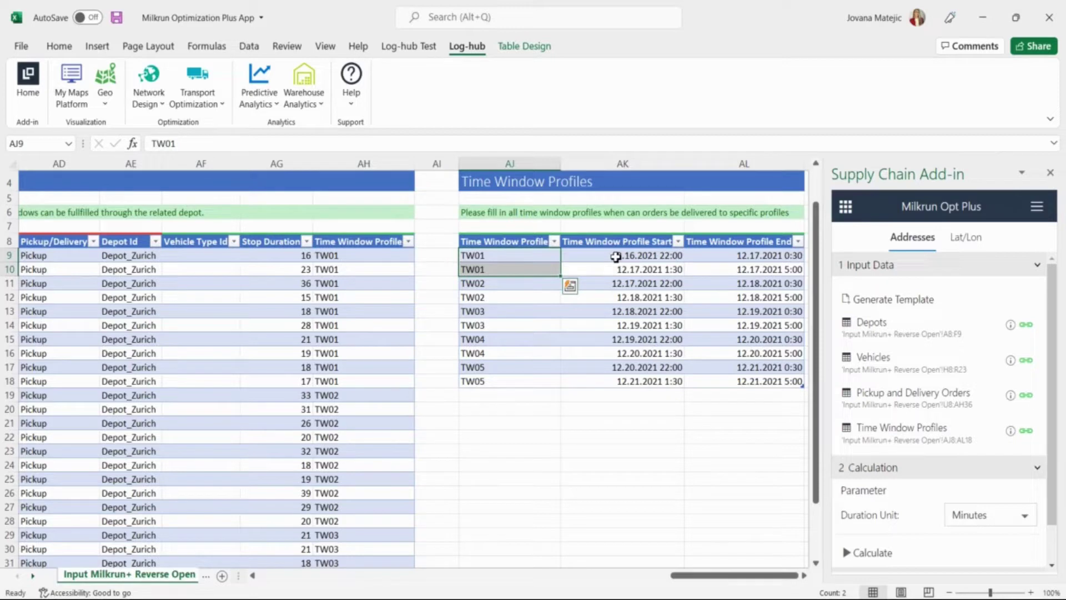
drag(616, 256, 614, 274)
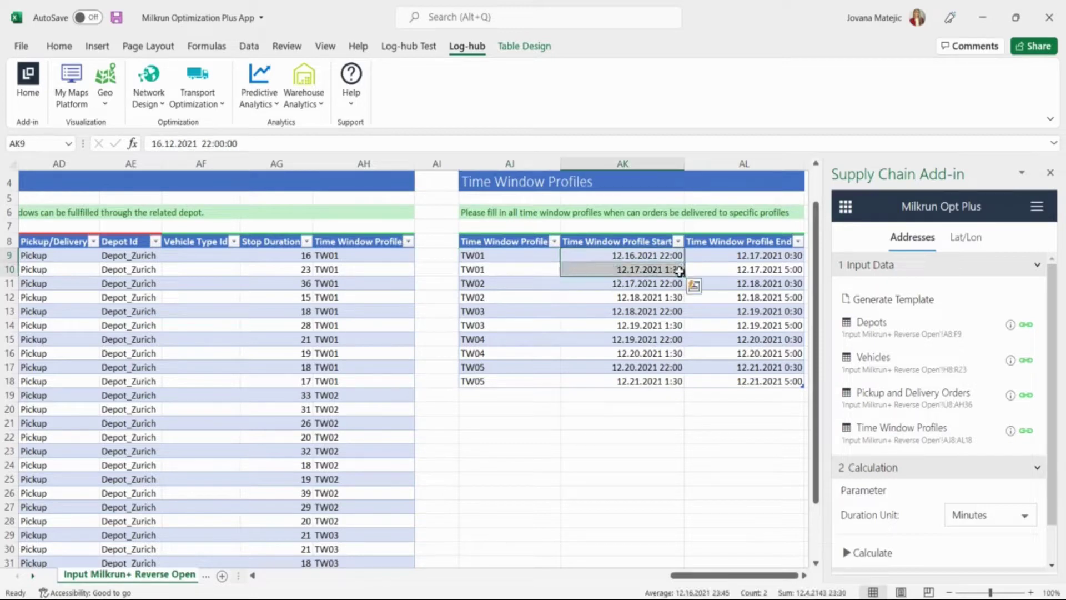
drag(733, 256, 727, 269)
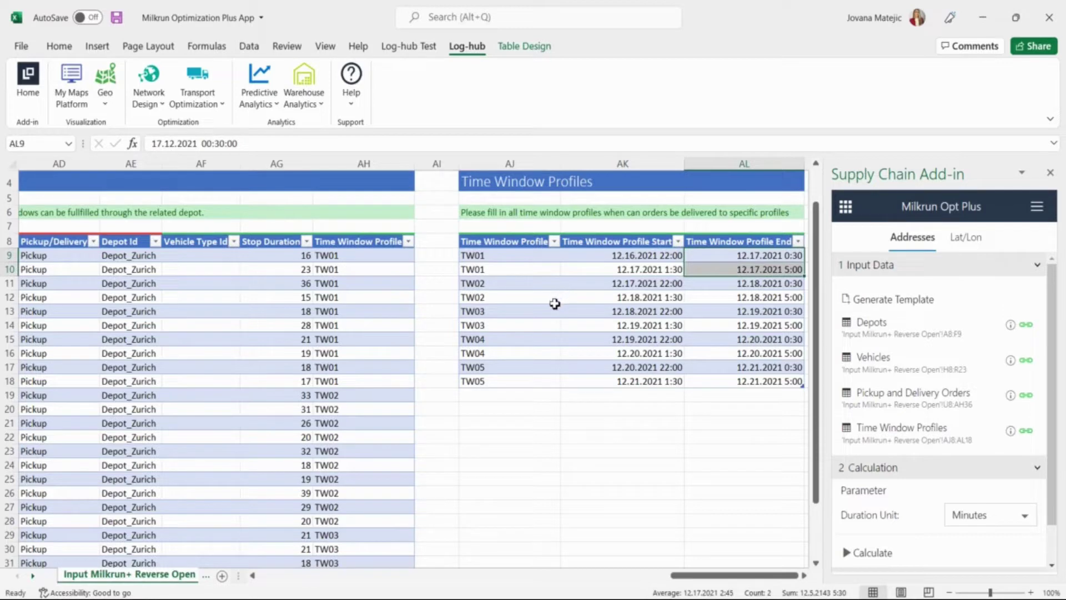
click(517, 413)
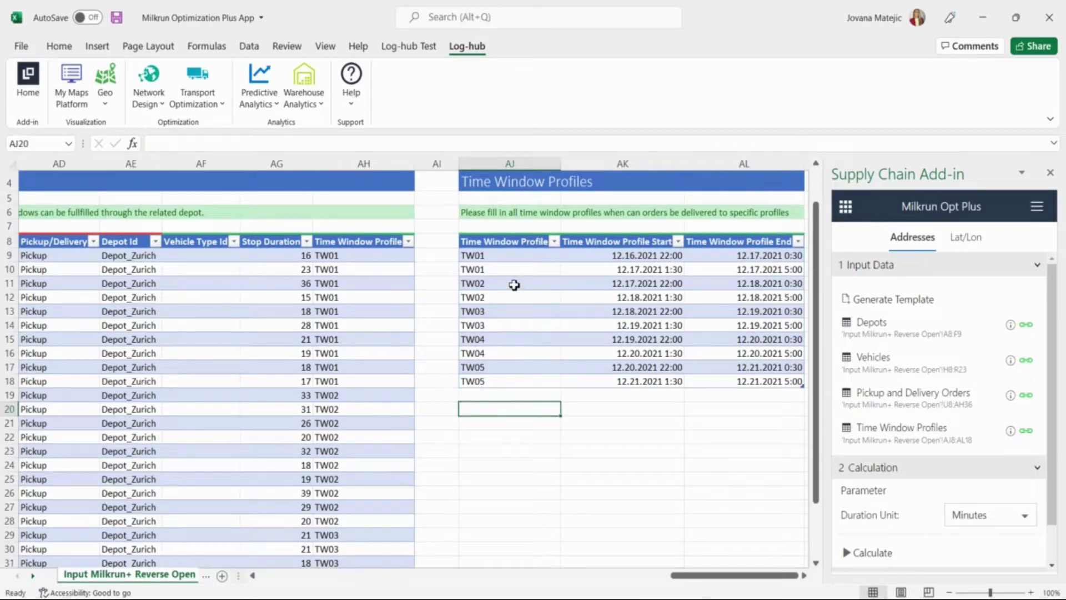
drag(514, 284, 511, 298)
drag(595, 283, 598, 297)
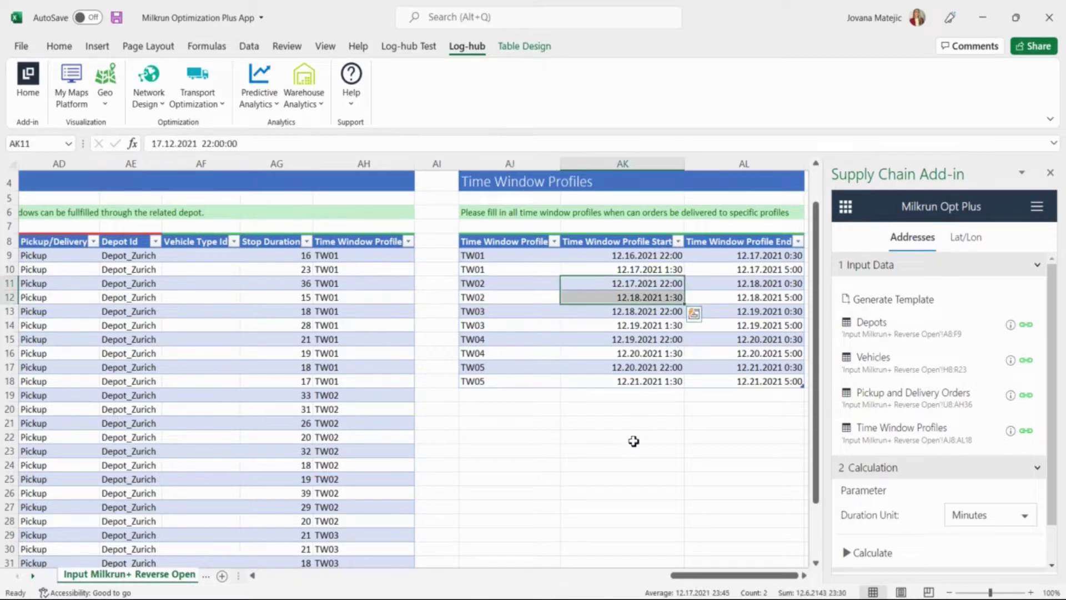
- Keep the duration unit at Minutes to match the orders' Stop Duration column and run the Milkrun Opt Plus calculation
drag(1053, 469, 1057, 522)
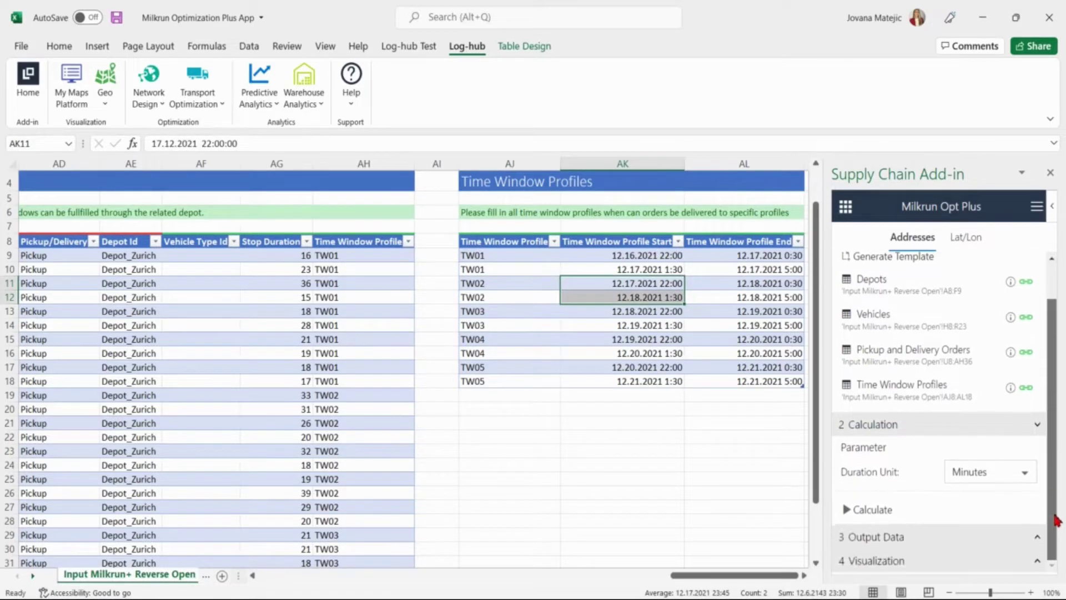
click(989, 472)
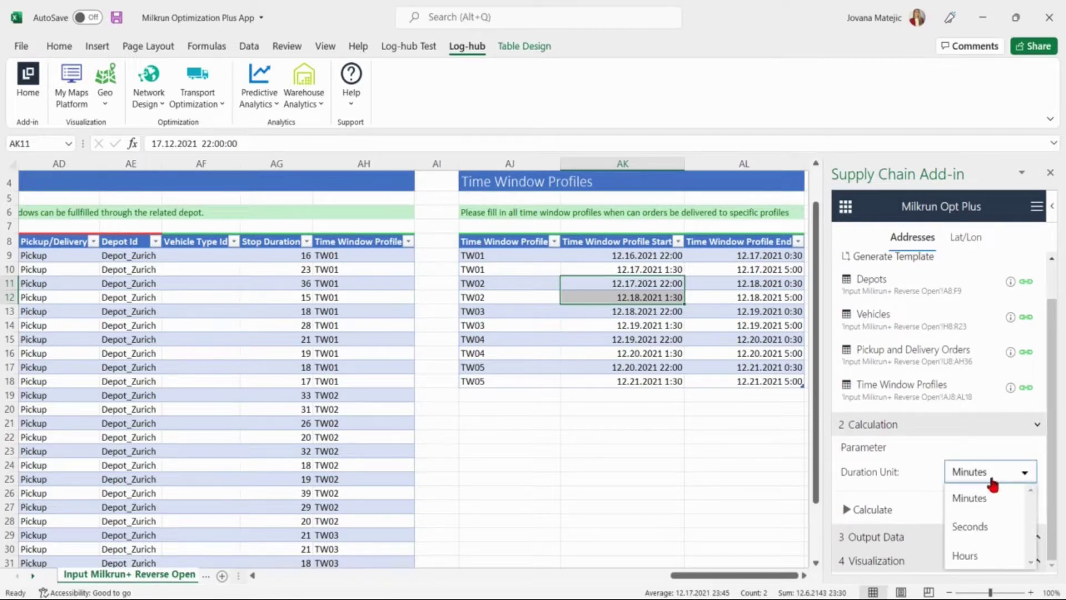
click(993, 485)
drag(704, 580, 689, 579)
click(322, 242)
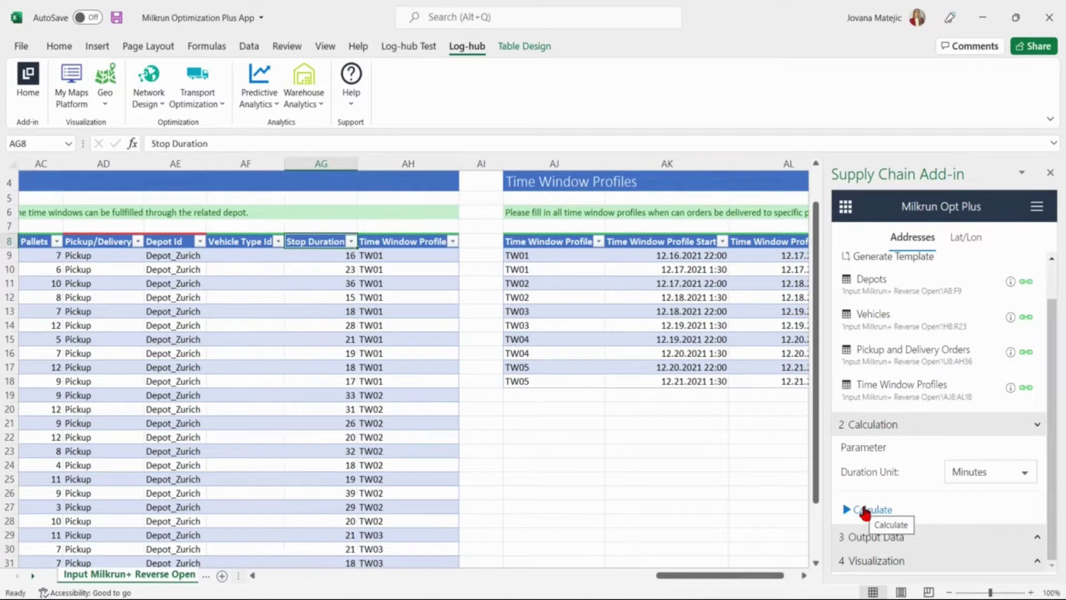
click(864, 512)
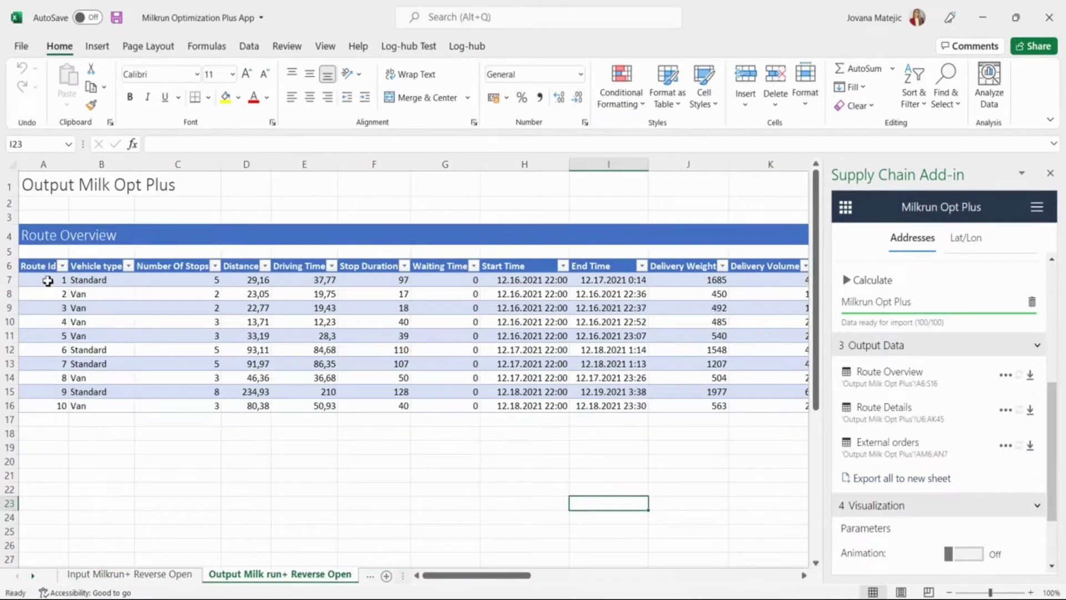
- Examine the Route Overview's route IDs, number of stops, distance, driving, stop and waiting times, and start and end times
drag(48, 280, 52, 407)
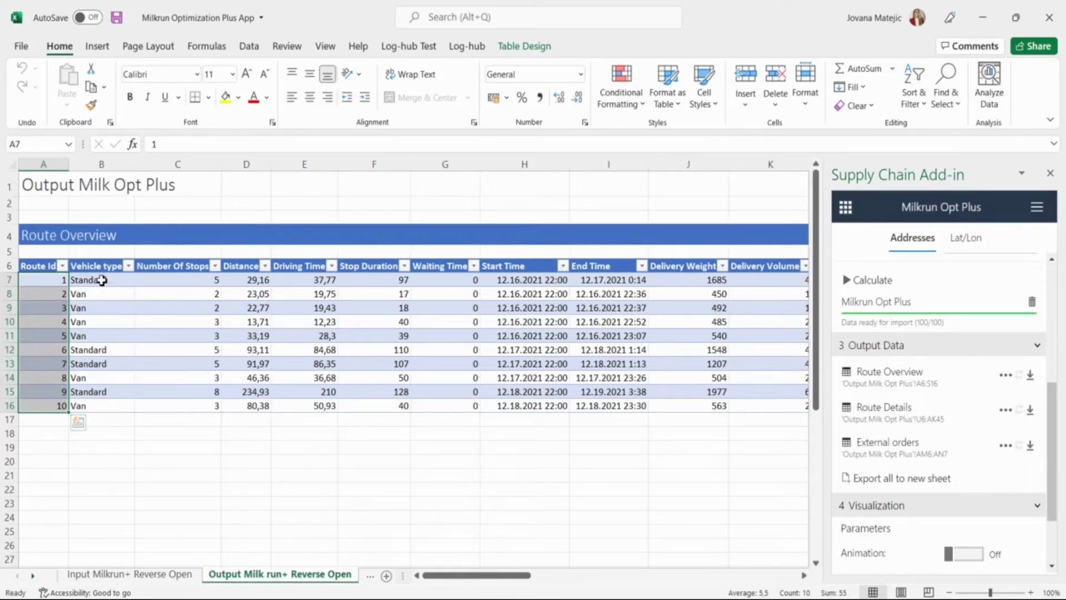
drag(171, 282, 172, 411)
click(254, 266)
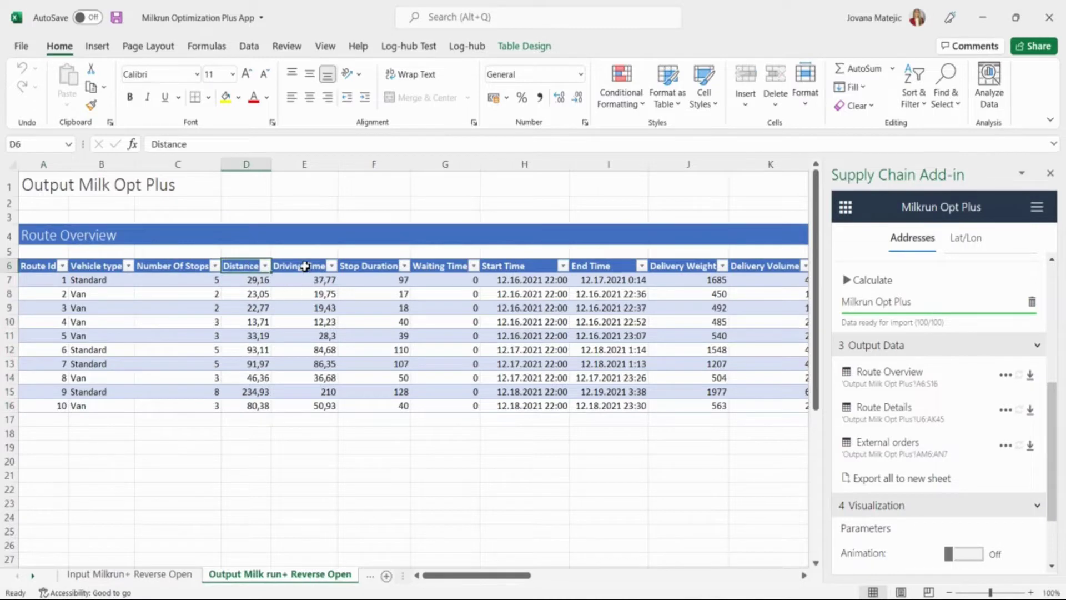
click(306, 266)
click(369, 267)
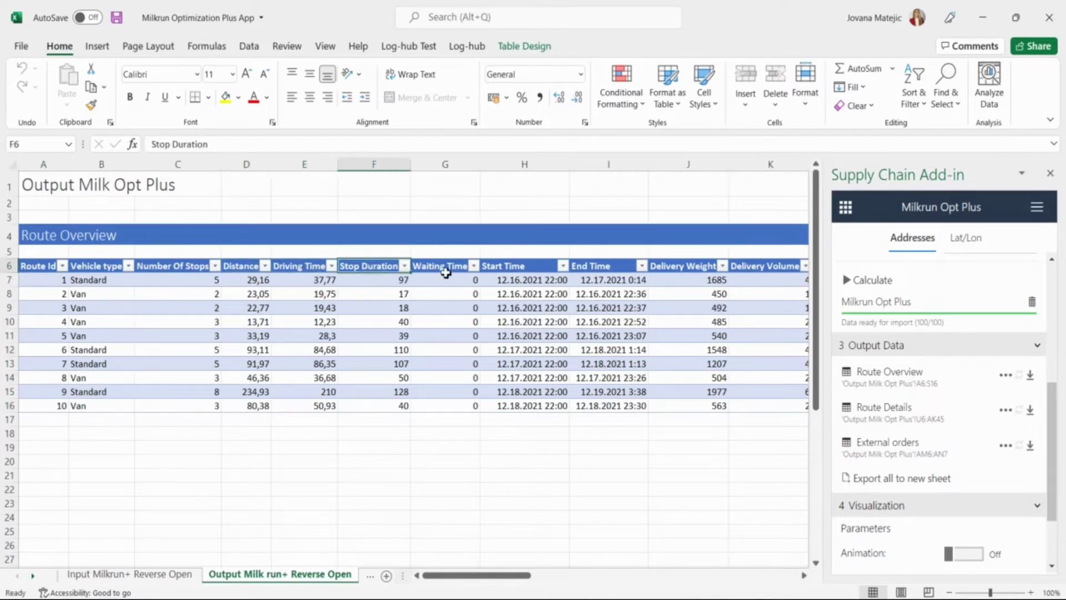
click(442, 267)
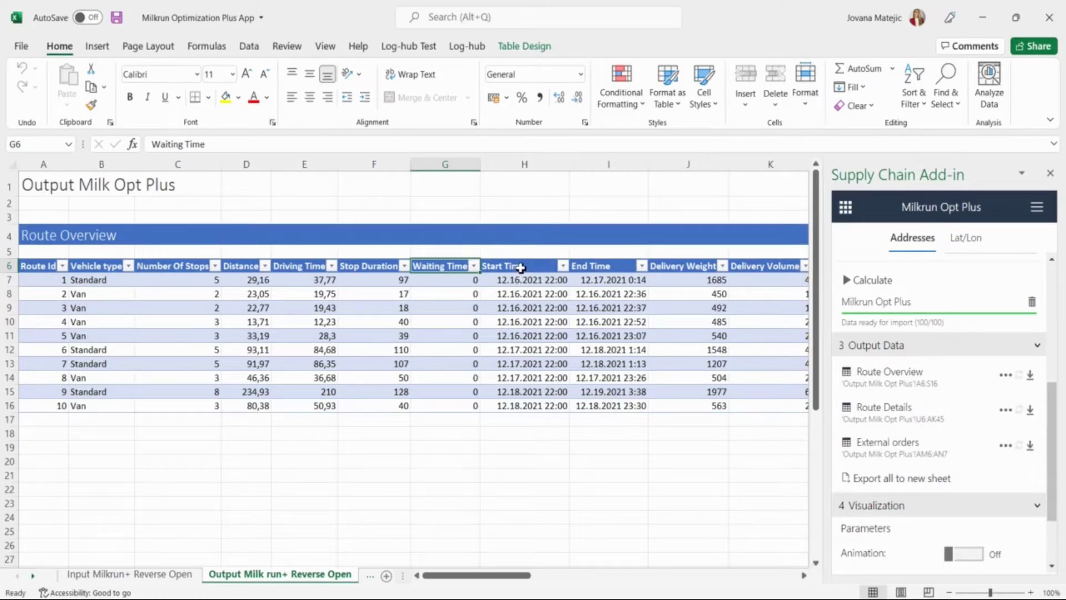
drag(521, 269, 595, 267)
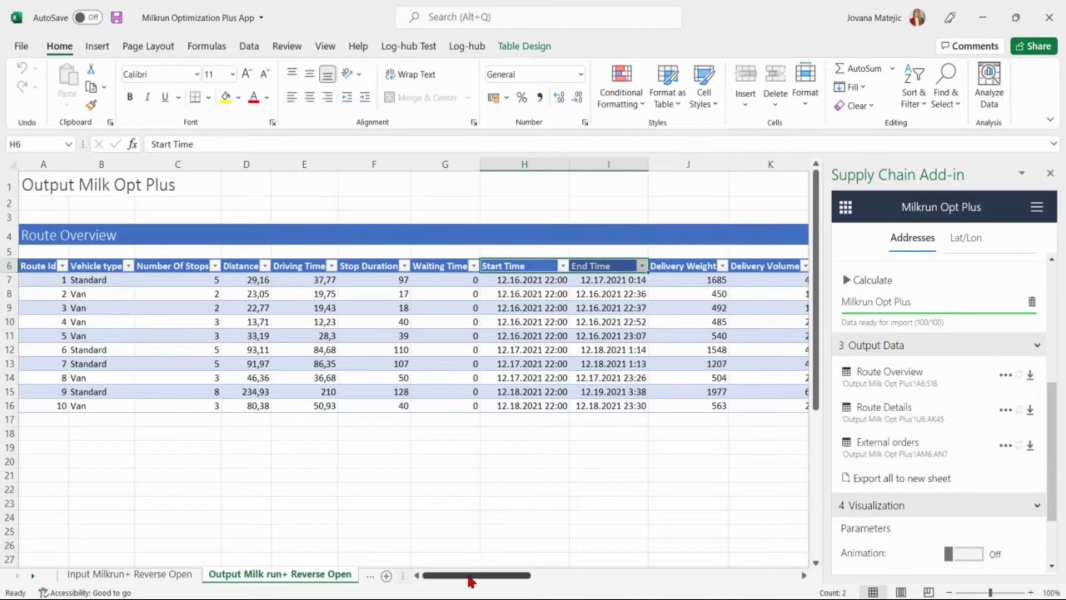
- Examine the delivery and pickup weight, volume and pallet columns and the Max Height and Min Height columns of the Route Overview
drag(471, 576, 521, 578)
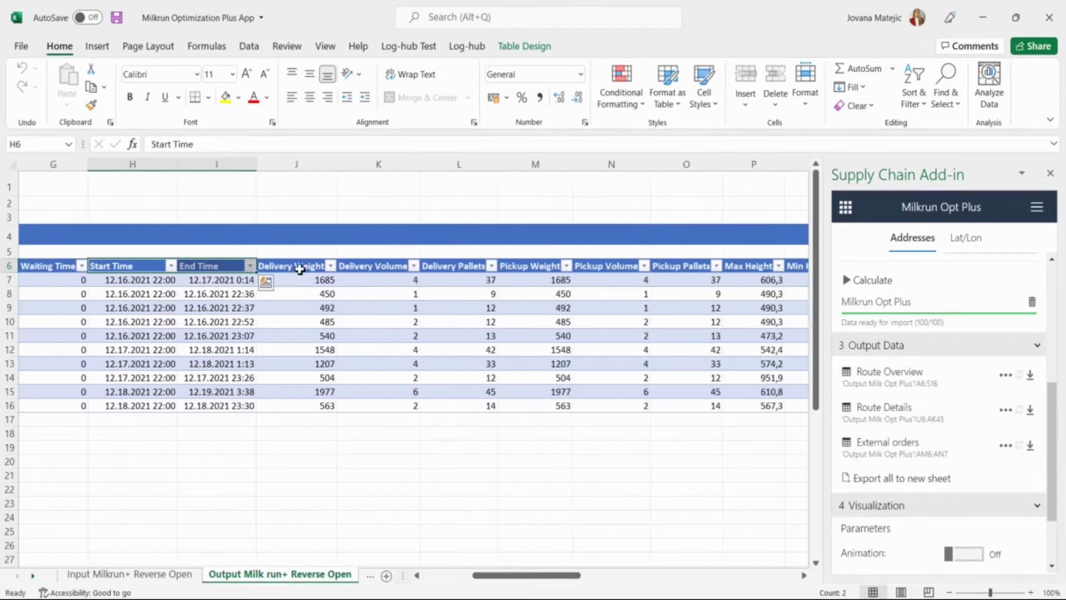
drag(300, 267, 697, 271)
drag(555, 576, 611, 568)
drag(200, 265, 268, 266)
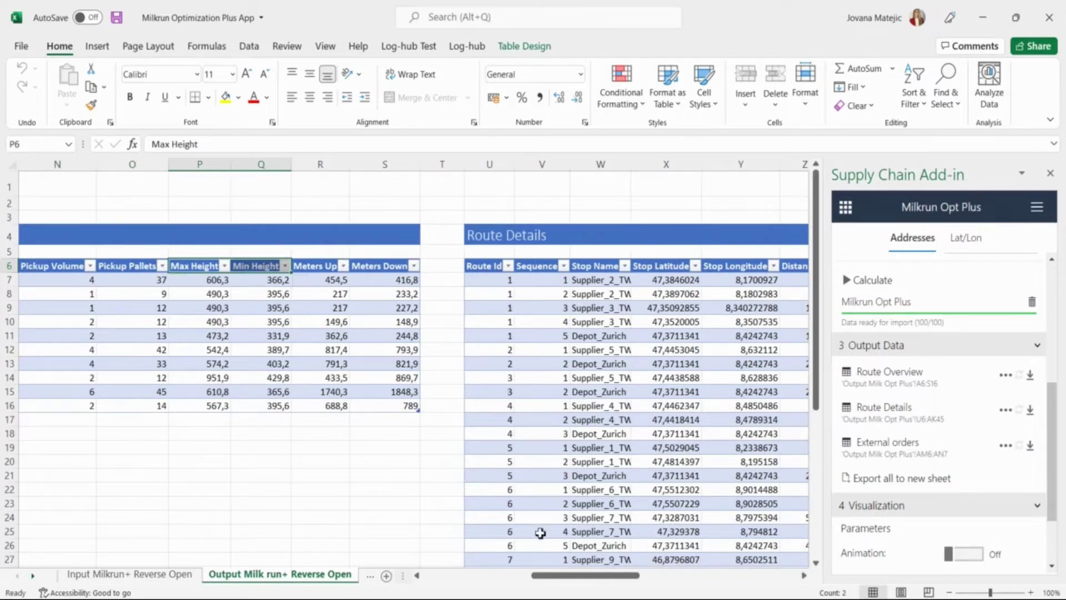
- Examine the Stop Name entries of route 1 in the Route Details table
drag(558, 578, 601, 576)
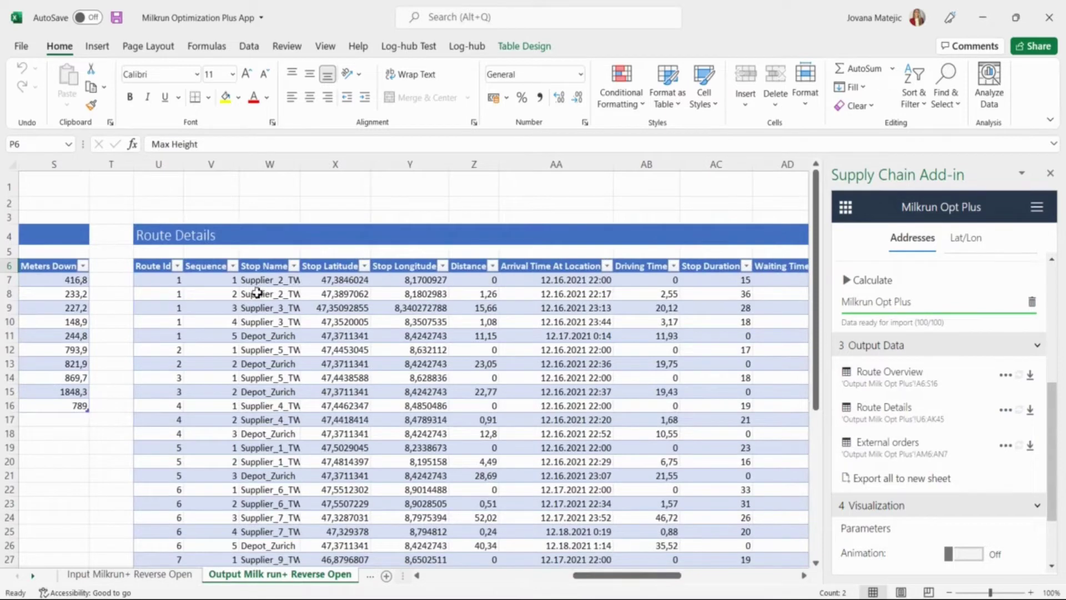
click(270, 281)
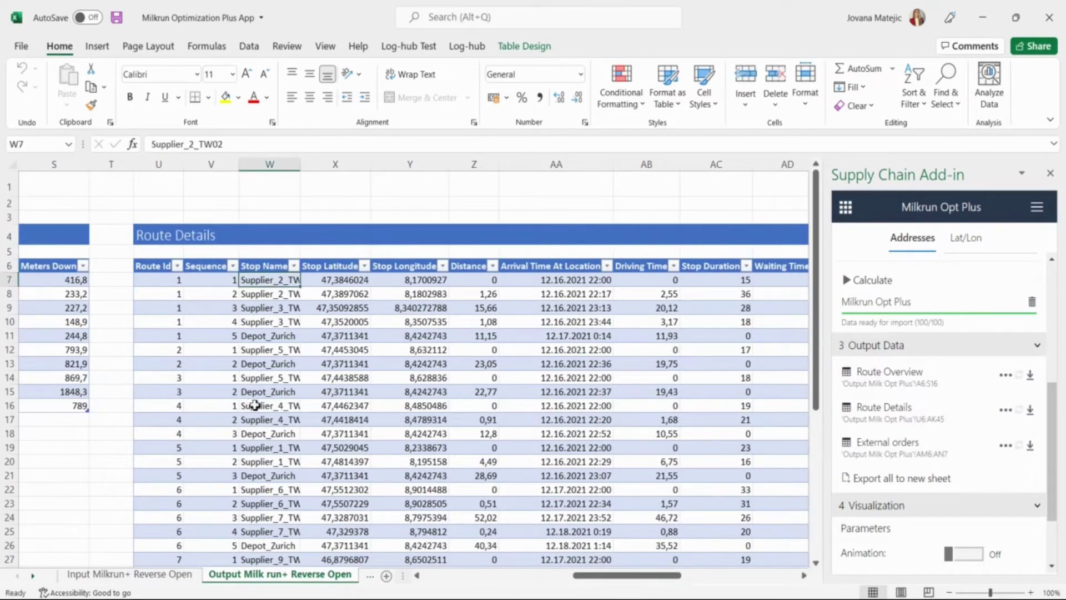
drag(270, 293, 265, 325)
- Check the External orders table for orders left out of the routes
drag(600, 575, 716, 575)
click(502, 236)
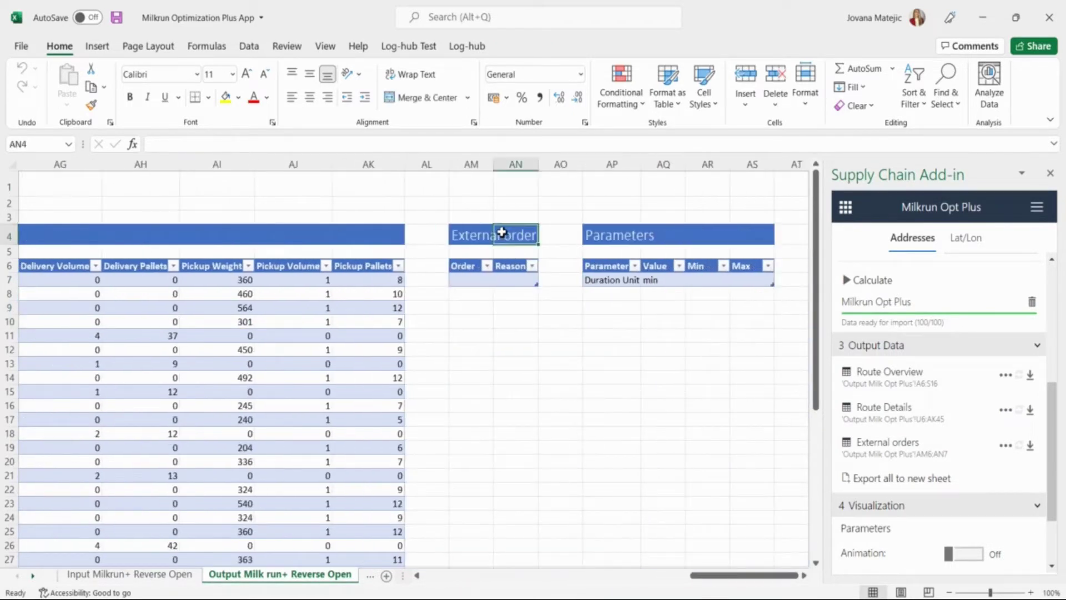
click(482, 237)
drag(482, 237, 521, 242)
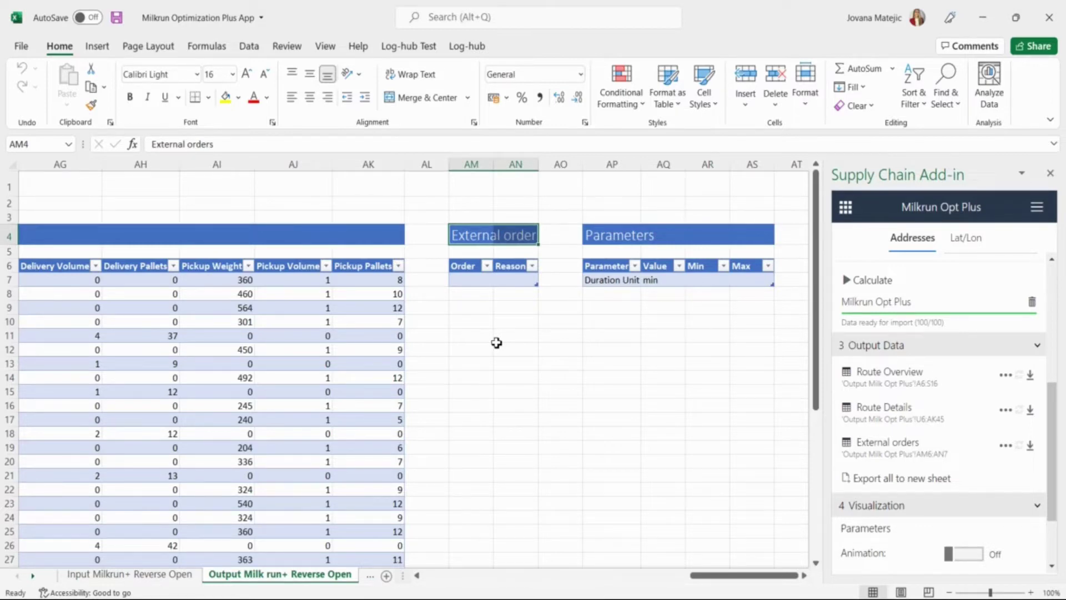
- Open the reverse open routes in the My Maps Platform and display the list of route layers
scroll(932, 472, down, 2)
click(883, 561)
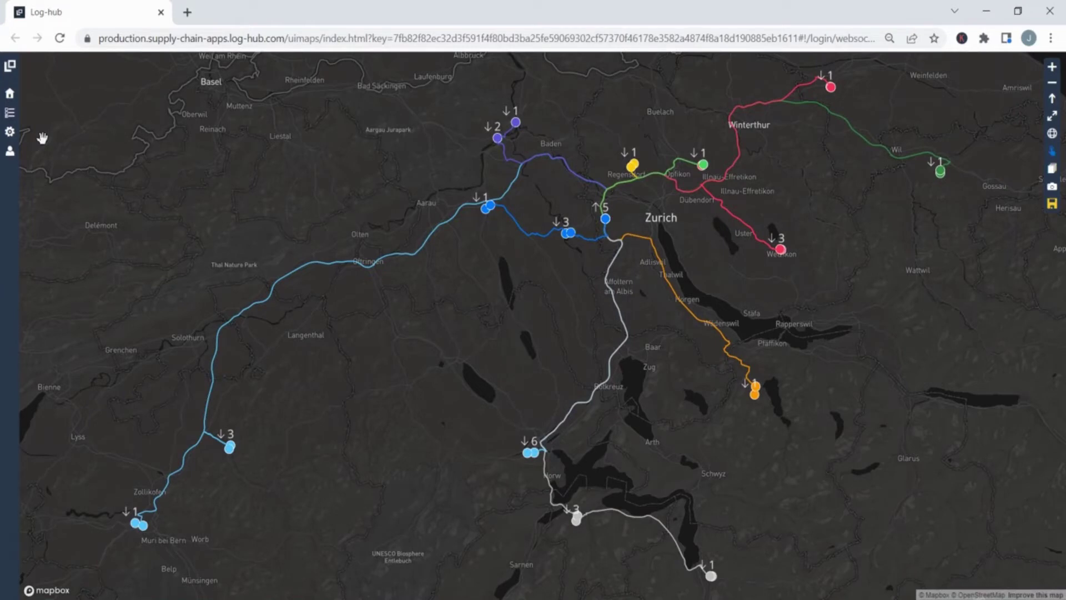
click(9, 115)
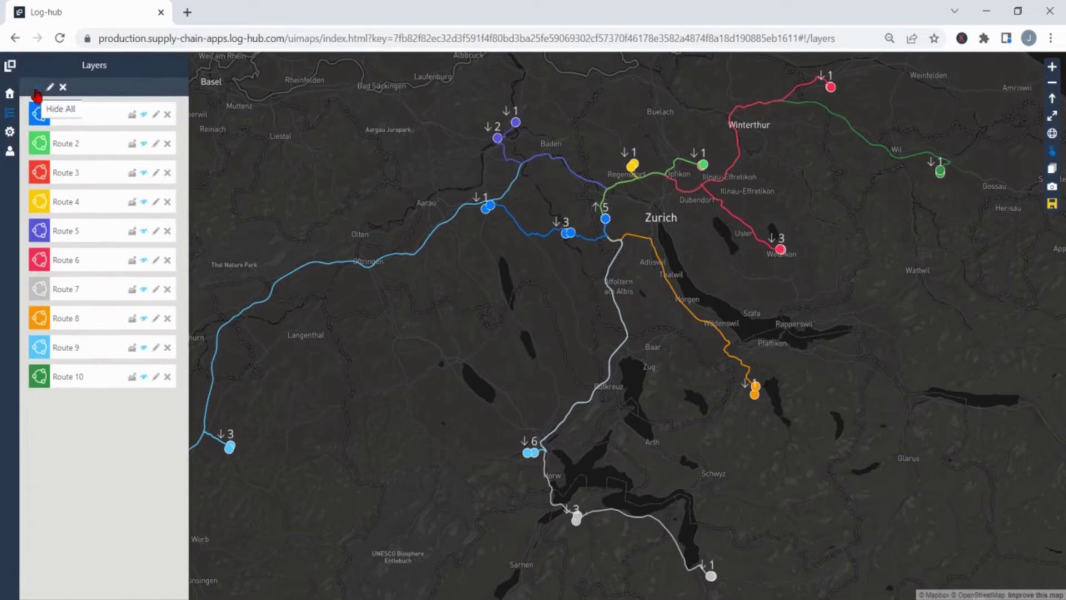
- Show only Route 1 on the map and inspect the details of its first stop
click(36, 89)
click(142, 114)
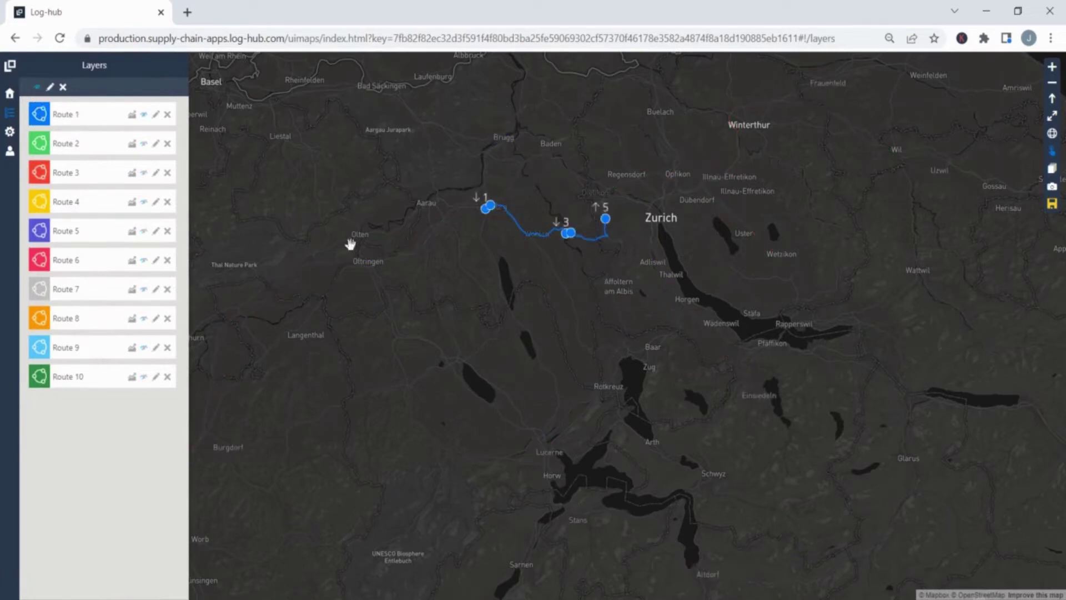
click(485, 216)
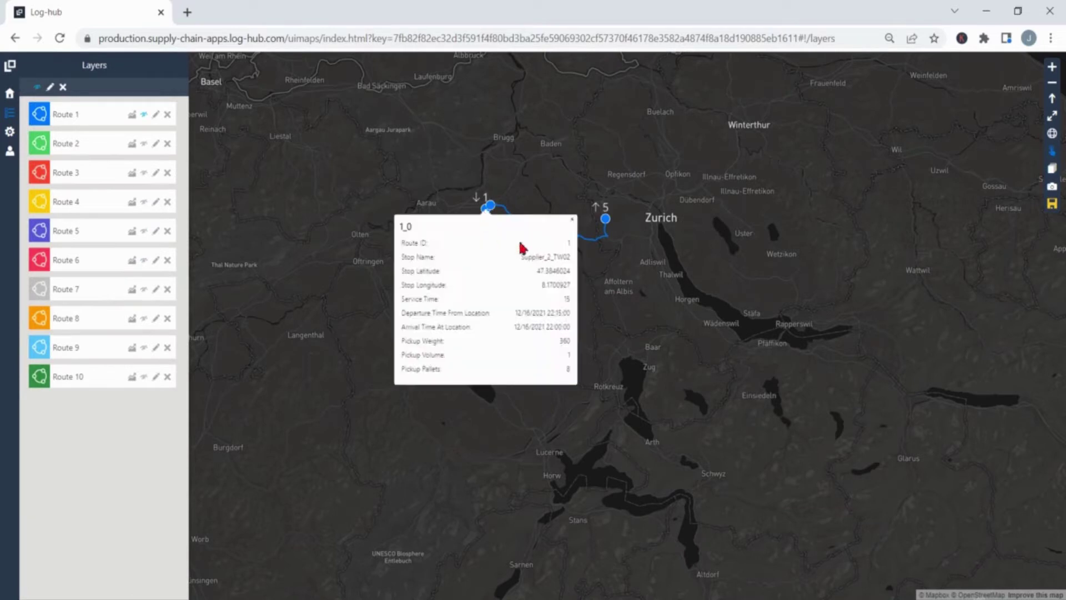
click(572, 219)
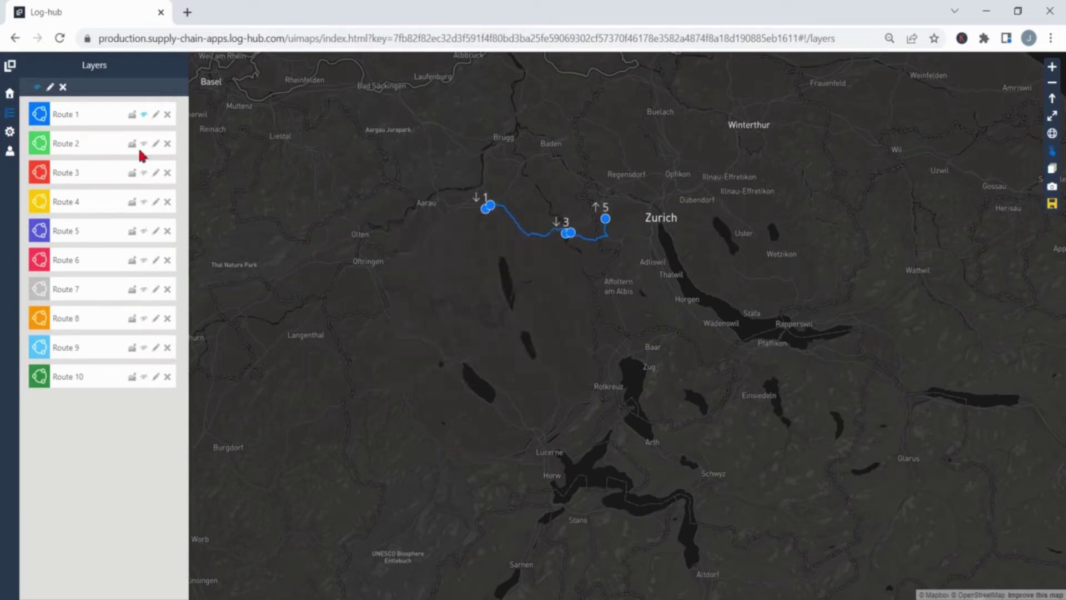
- With all routes shown, inspect the overlapping stop details at the Depot_Zurich marker and open the Route 1 layer's statistics
click(36, 89)
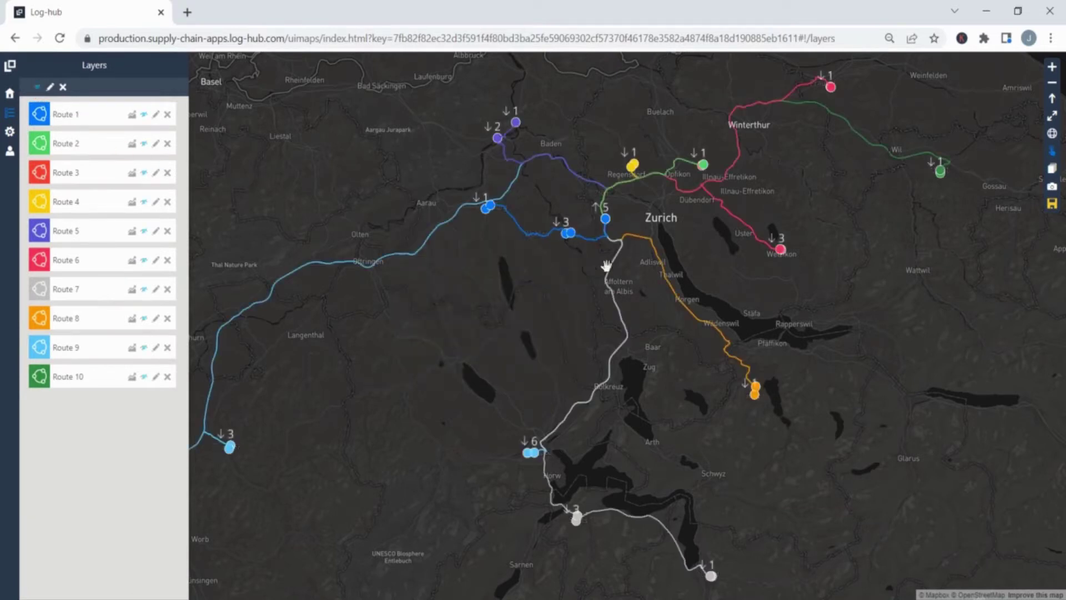
click(607, 225)
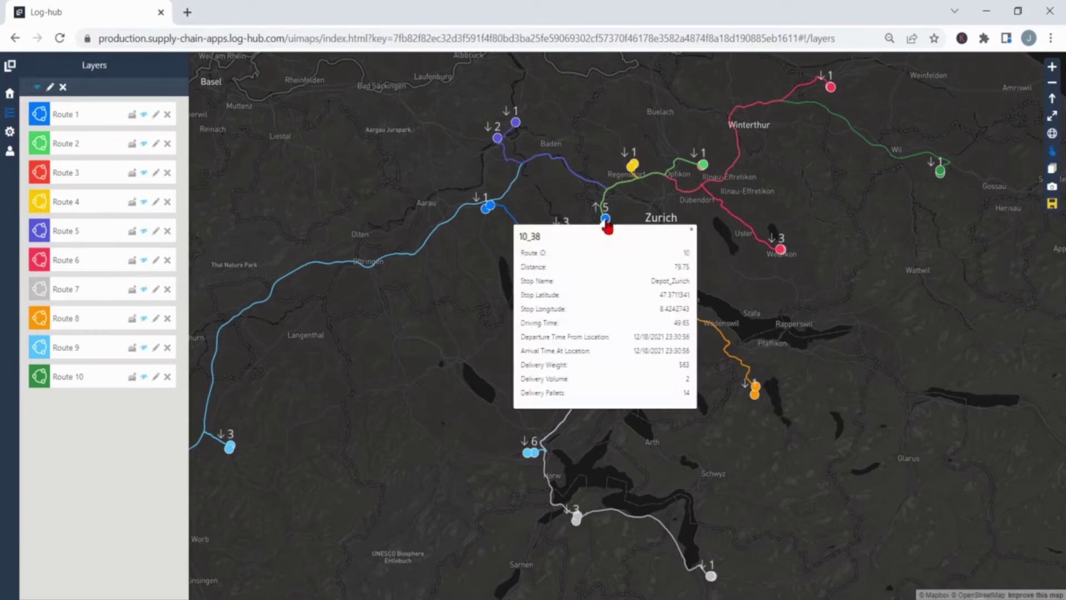
click(692, 229)
click(691, 230)
click(692, 229)
click(691, 229)
click(692, 230)
click(691, 229)
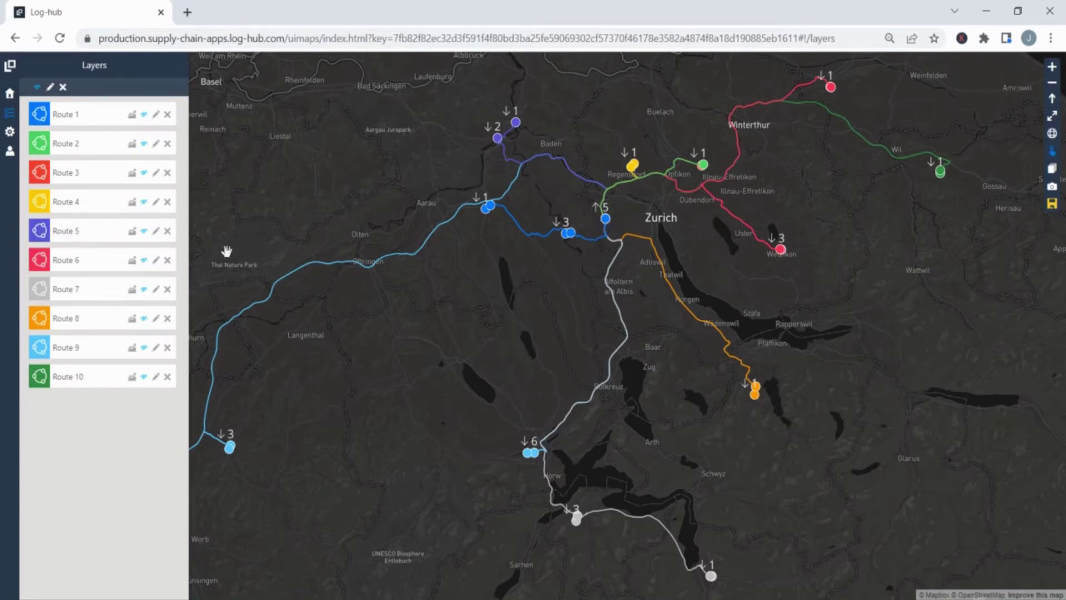
click(131, 115)
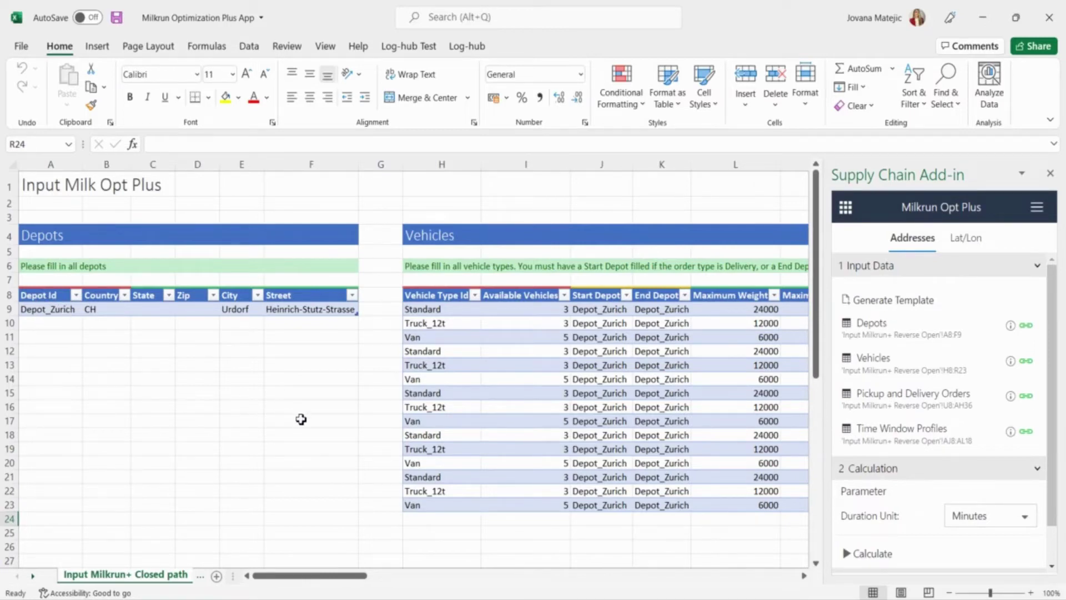
- In the closed path input, examine the vehicles' Start Depot and End Depot columns and the orders' Pickup/Delivery column
drag(323, 577, 366, 578)
drag(430, 294, 506, 297)
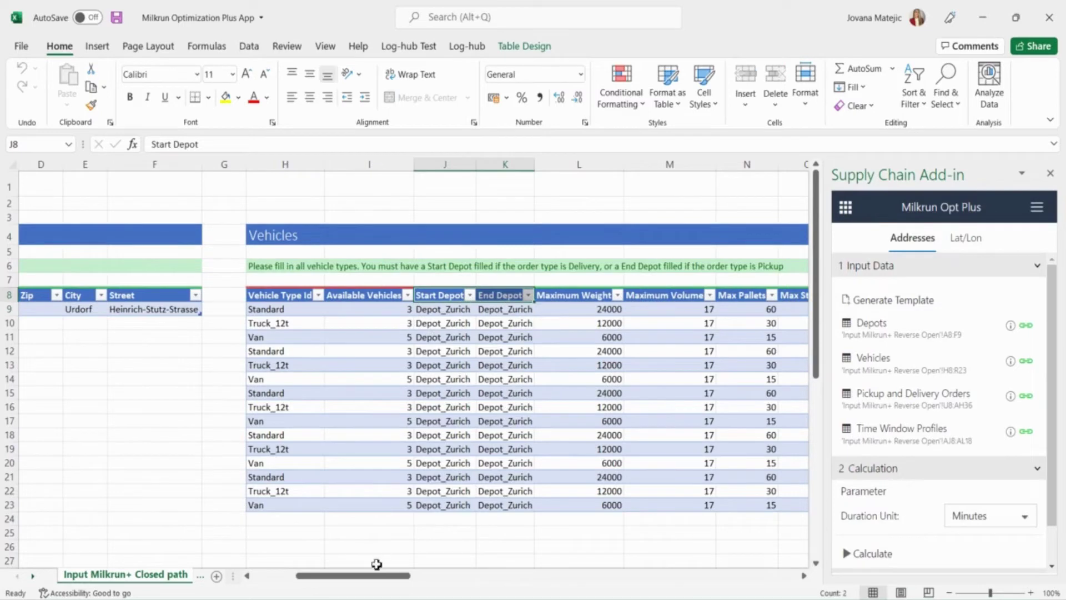
drag(363, 578, 520, 576)
click(441, 297)
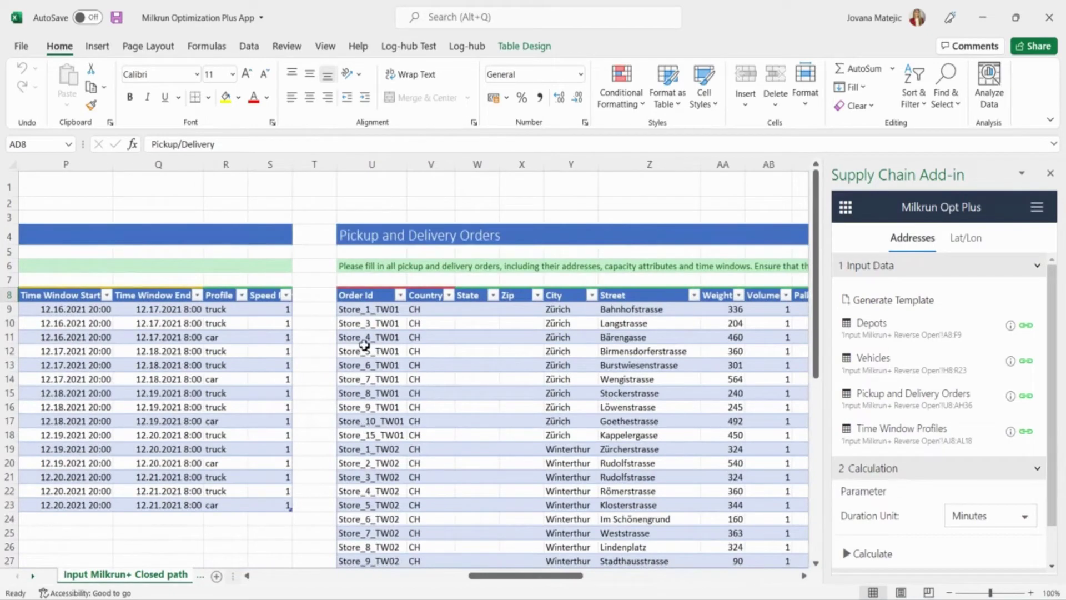
- Review the route IDs in the closed path Route Overview and open these routes in My Maps with the layer list displayed
click(877, 509)
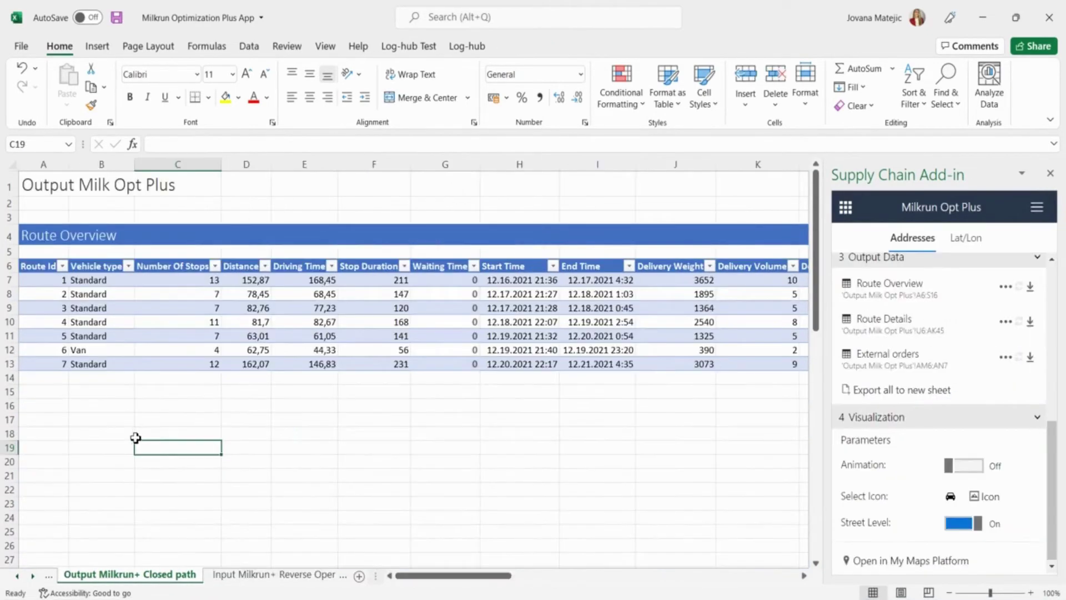
drag(52, 281, 44, 371)
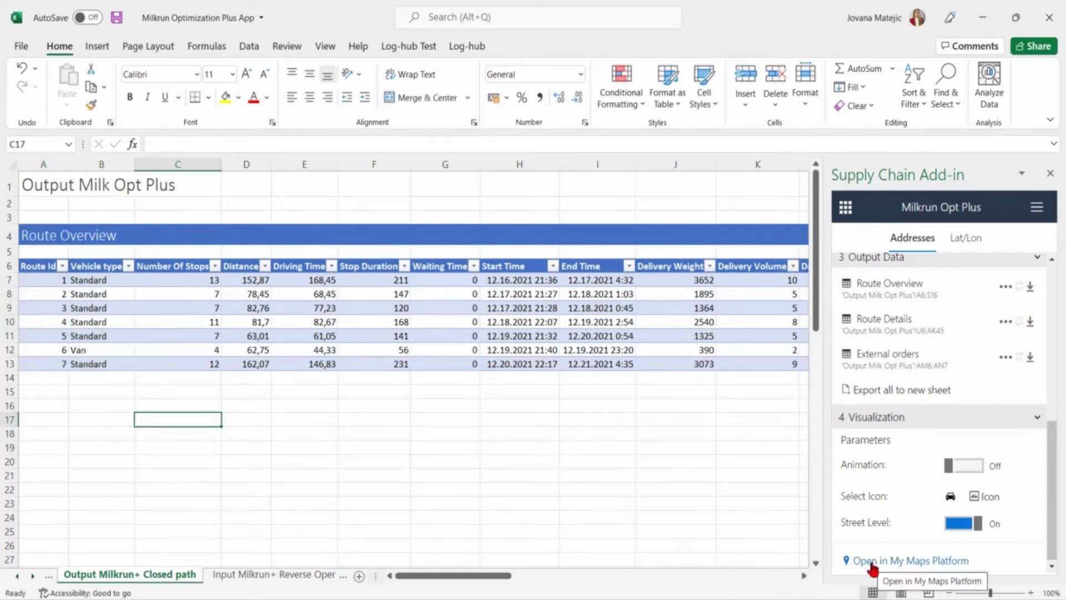
click(911, 560)
click(10, 113)
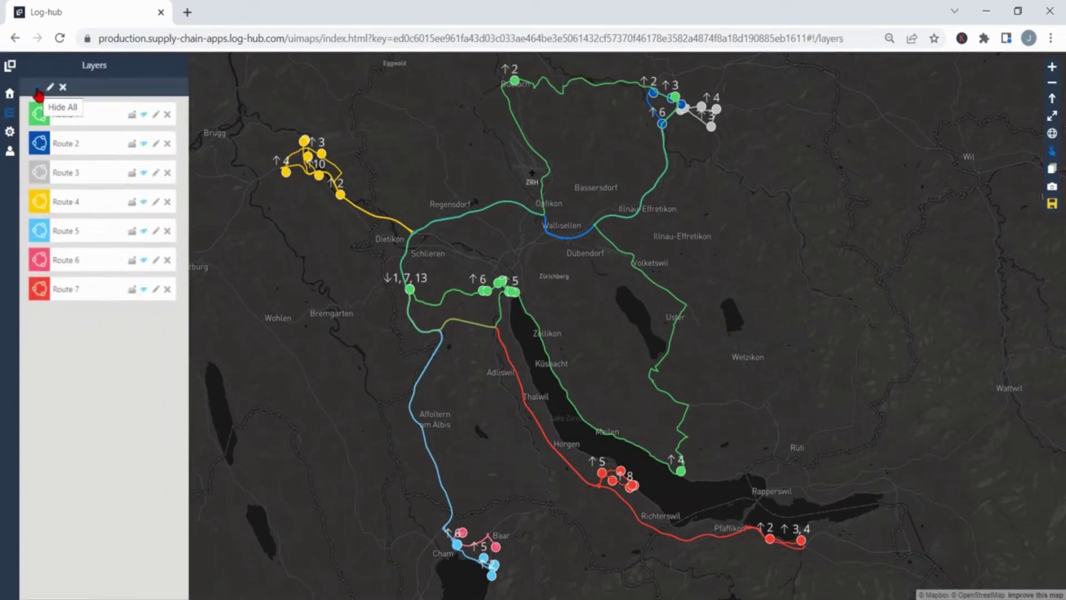
- Hide all closed path routes except Route 2 and frame that route on the map
click(37, 89)
click(144, 145)
scroll(563, 369, up, 3)
drag(609, 367, 588, 528)
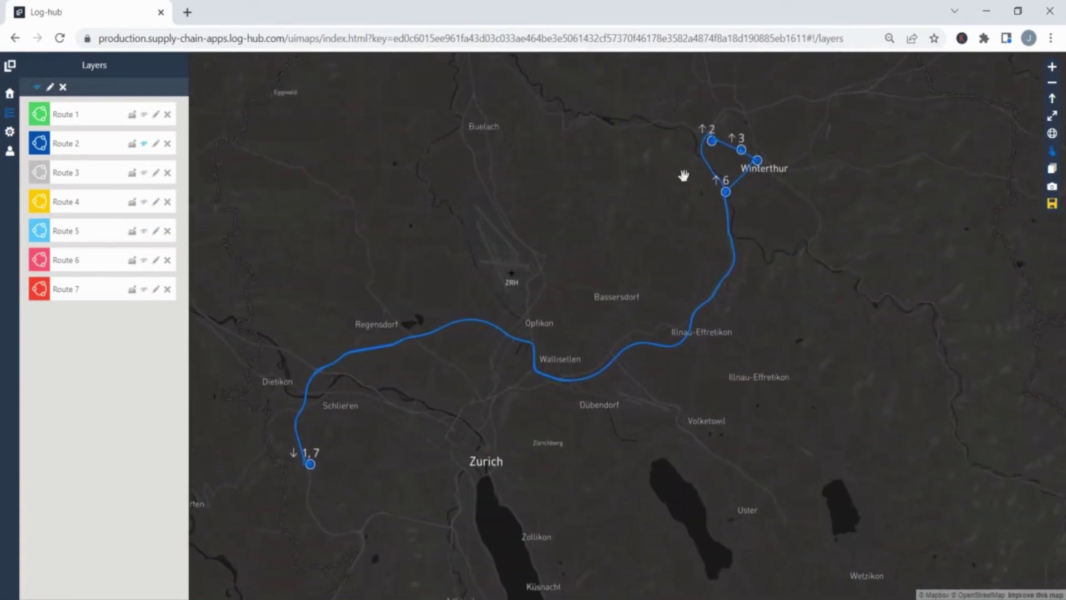
- Inspect the details of Route 2's second and third stops and of its shared start and end depot
click(712, 142)
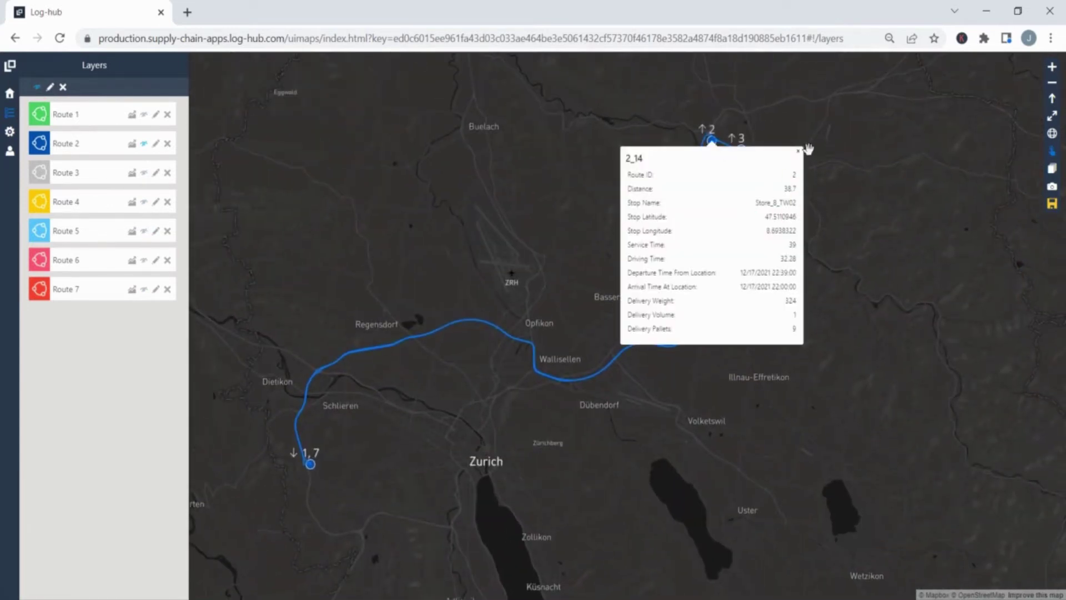
click(798, 150)
click(746, 150)
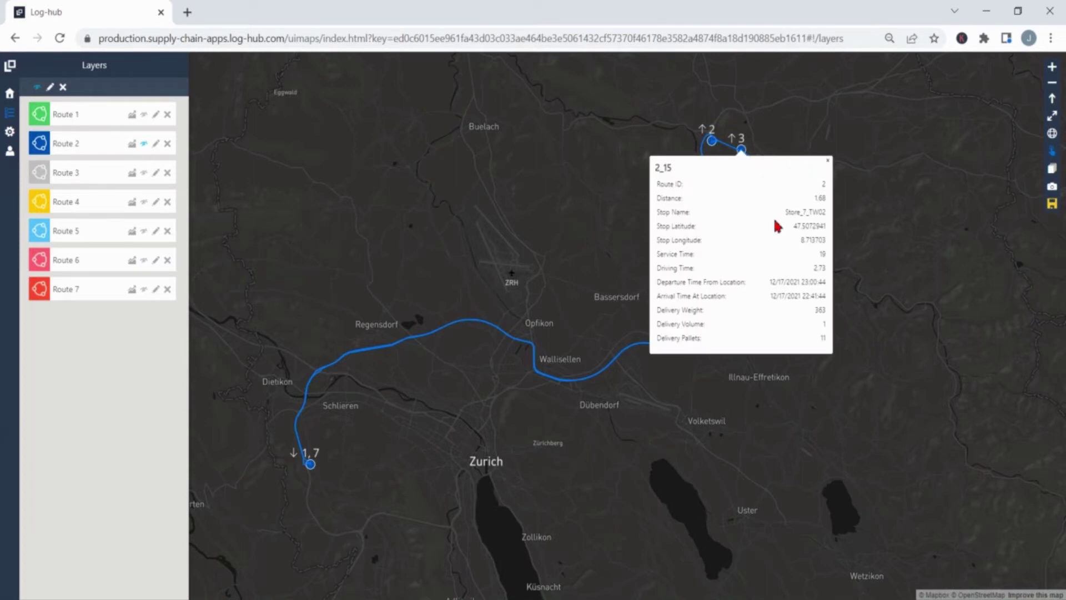
click(827, 160)
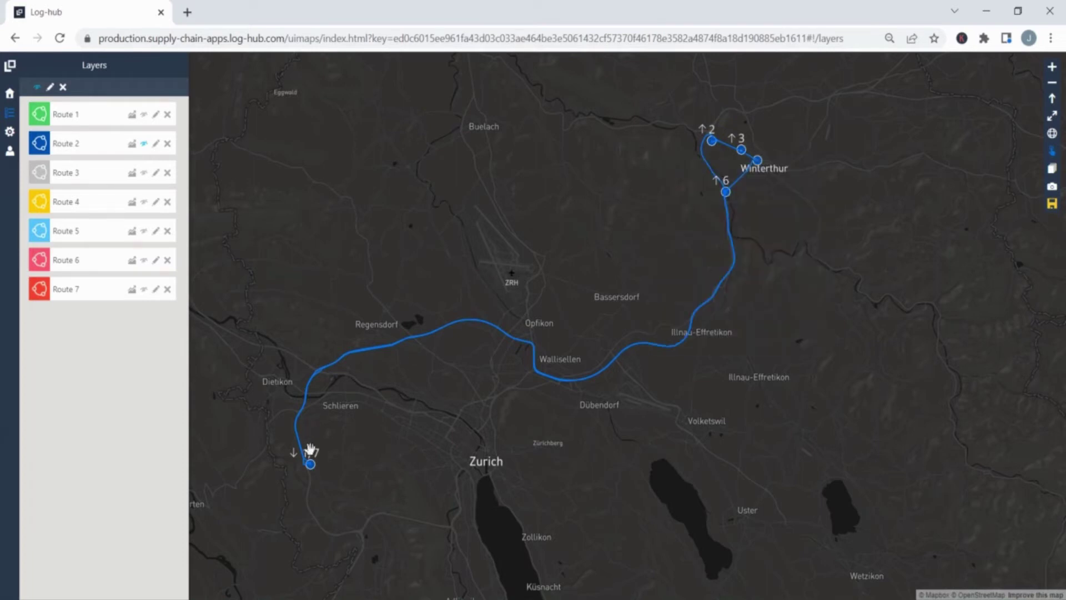
click(311, 469)
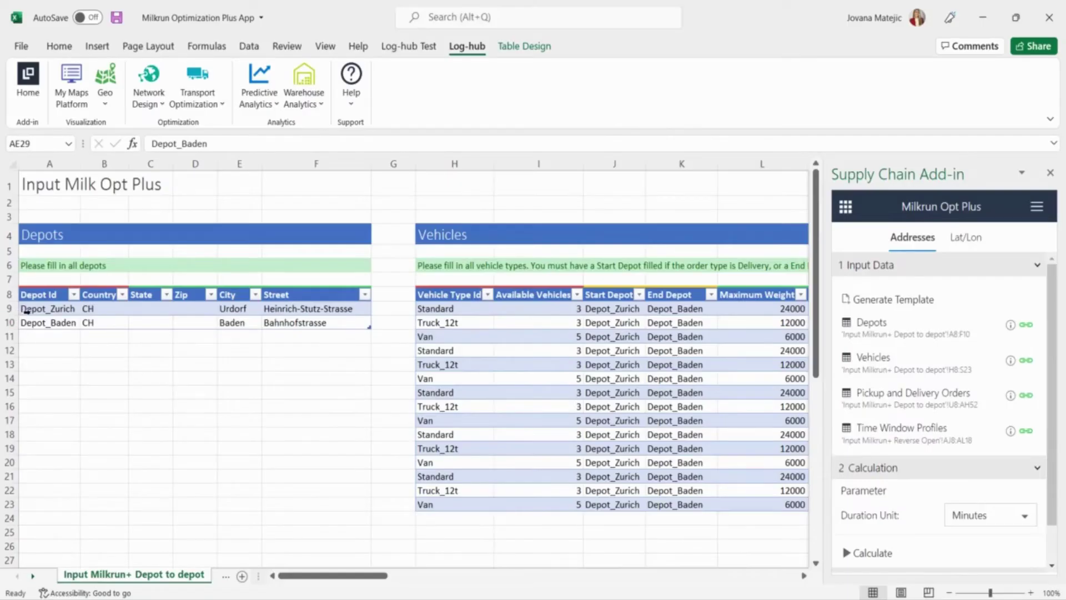
- In the depot to depot input, examine the Depot_Zurich and Depot_Baden entries and the vehicles' End Depot column
click(31, 311)
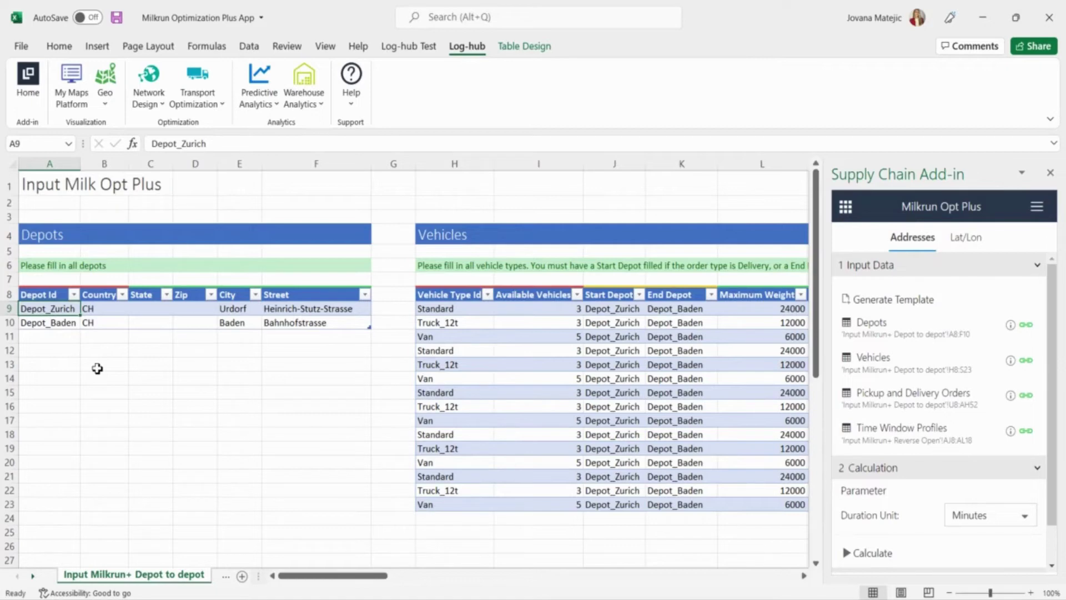
click(64, 323)
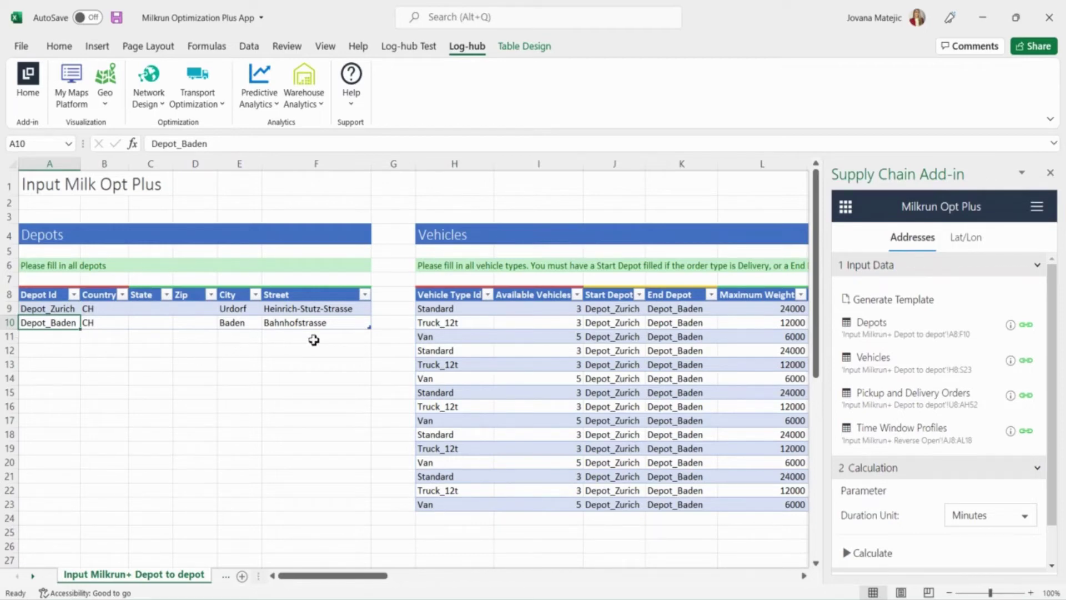
drag(340, 577, 425, 577)
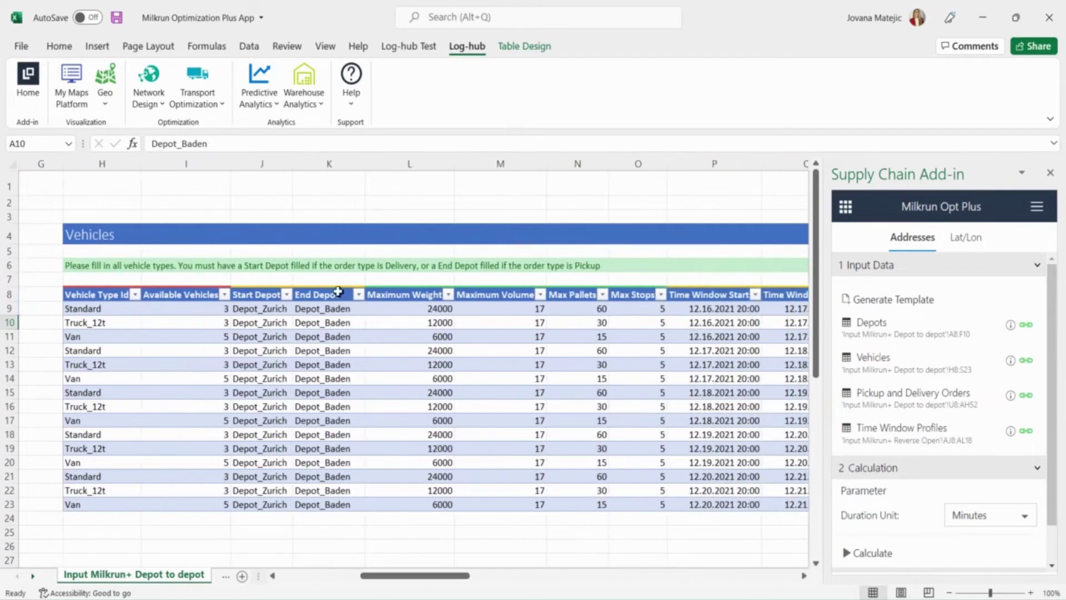
drag(341, 309, 343, 498)
- Examine the Pickup/Delivery column of the depot to depot orders, including the pickup entry for Store_9_TW01
drag(395, 581, 606, 574)
click(611, 288)
click(611, 294)
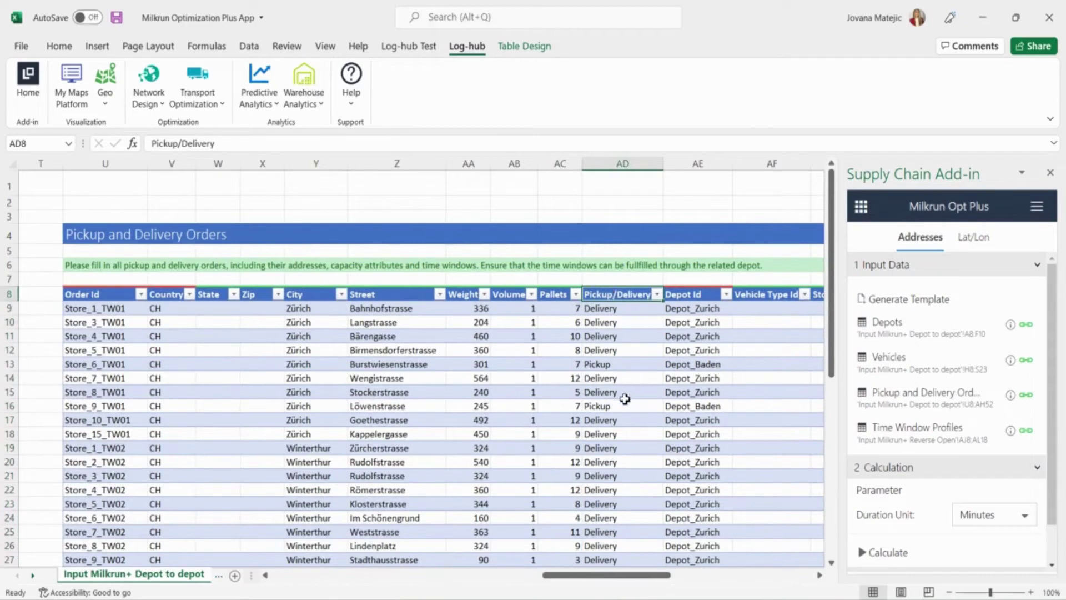
click(621, 406)
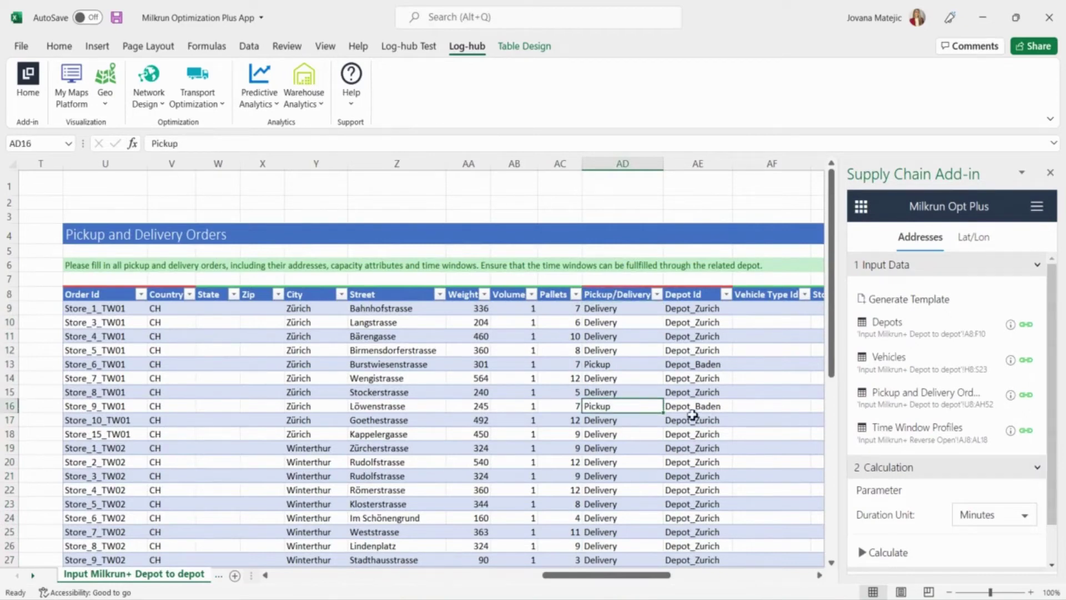
- Compare the Depot Id assigned to the Store_9_TW01 pickup order with the one assigned to the Store_5_TW01 delivery order
click(696, 406)
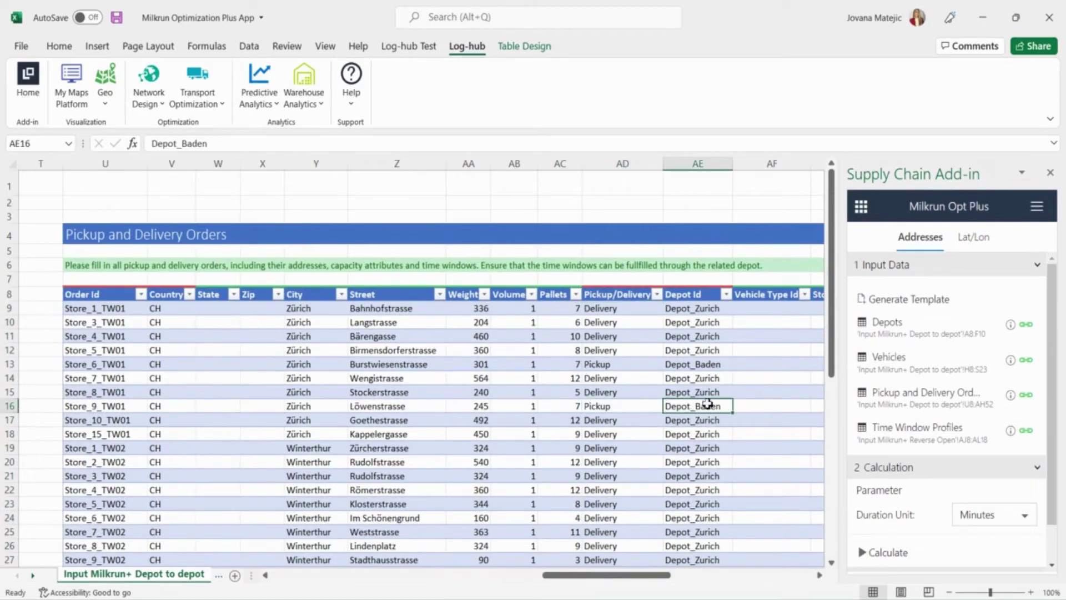
click(616, 352)
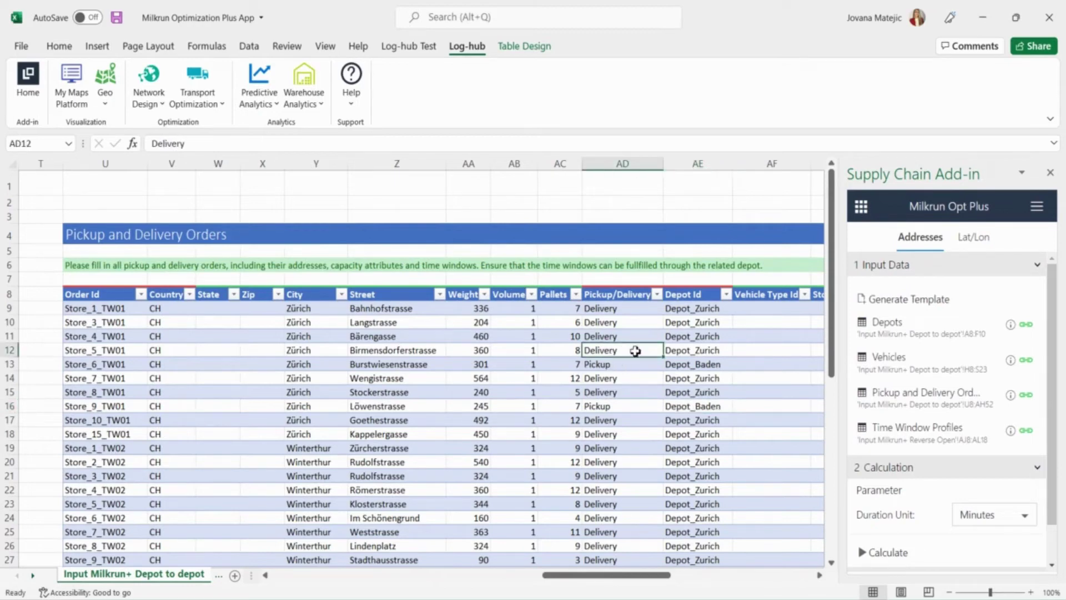
click(685, 353)
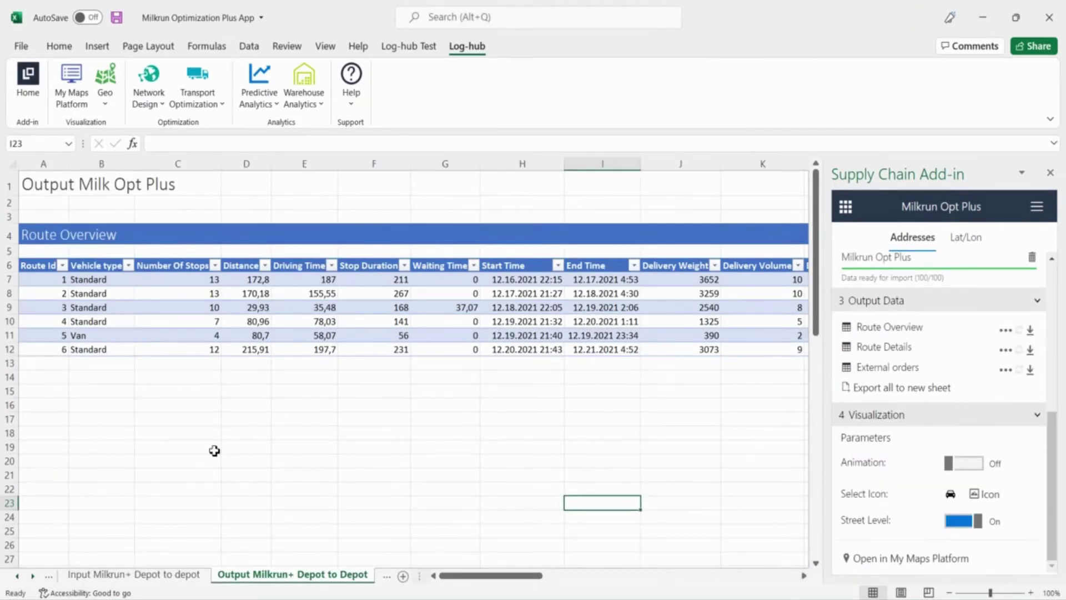
- Examine the route IDs and vehicle types in the depot to depot output's Route Overview
drag(52, 281, 51, 354)
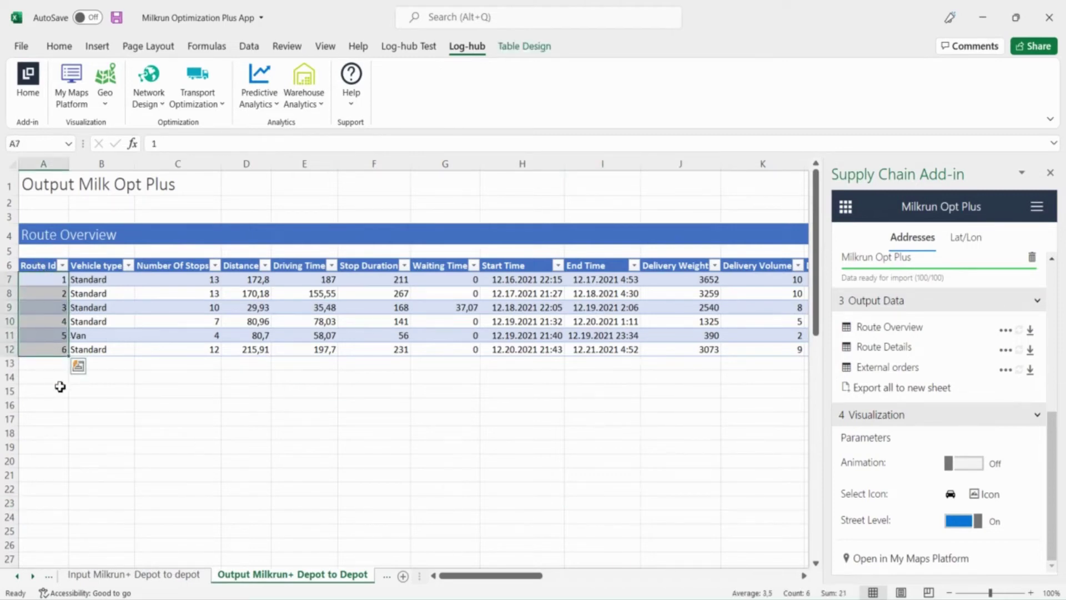
click(97, 398)
drag(100, 280, 101, 347)
click(207, 424)
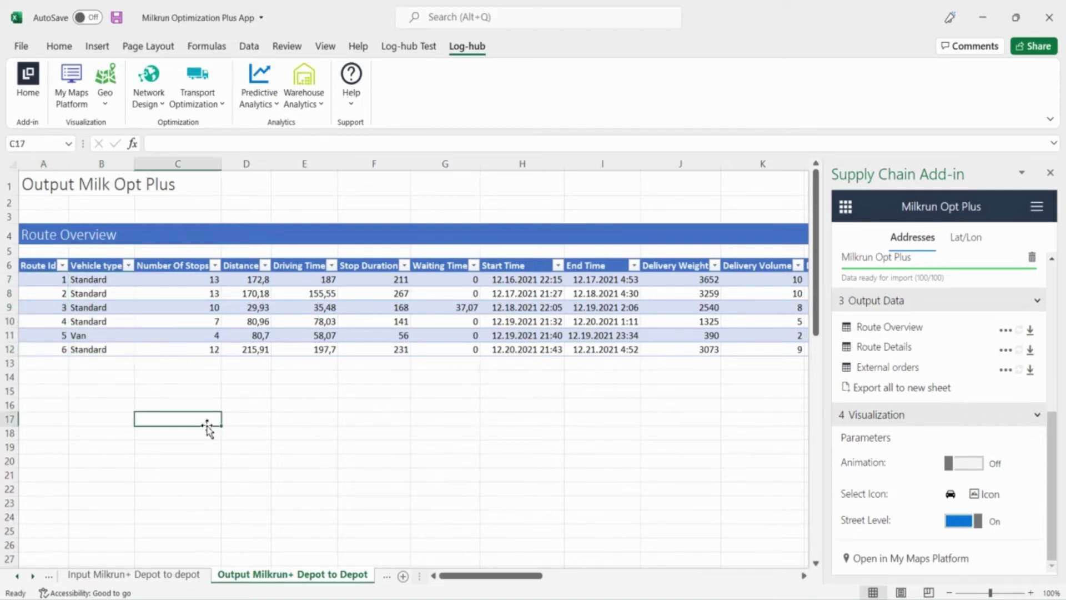
- Check the Waiting Time column of the Route Overview, focusing on Route 3
click(436, 263)
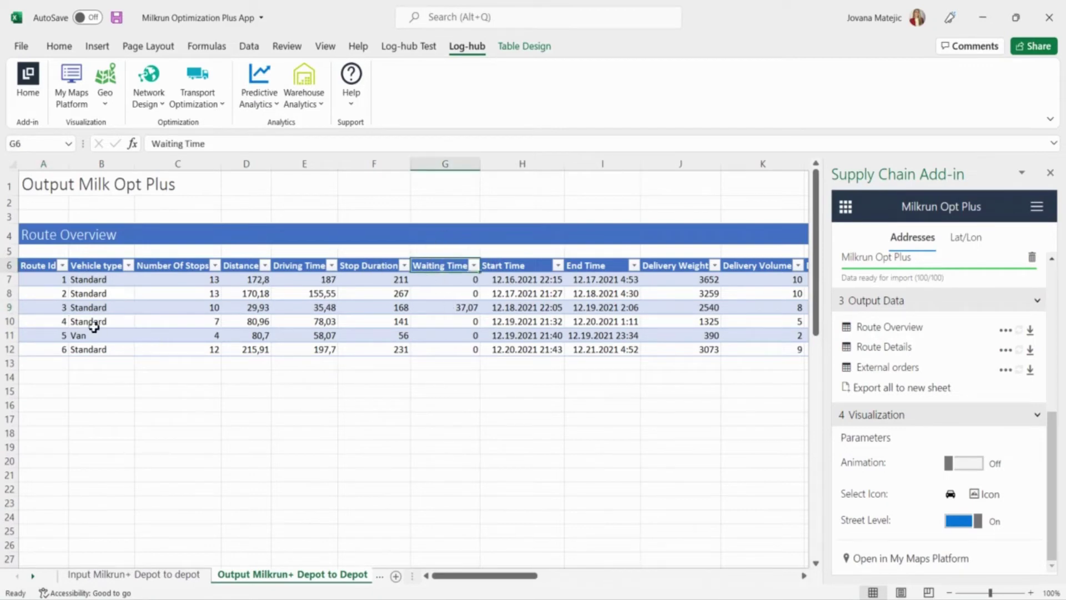
click(64, 310)
click(473, 309)
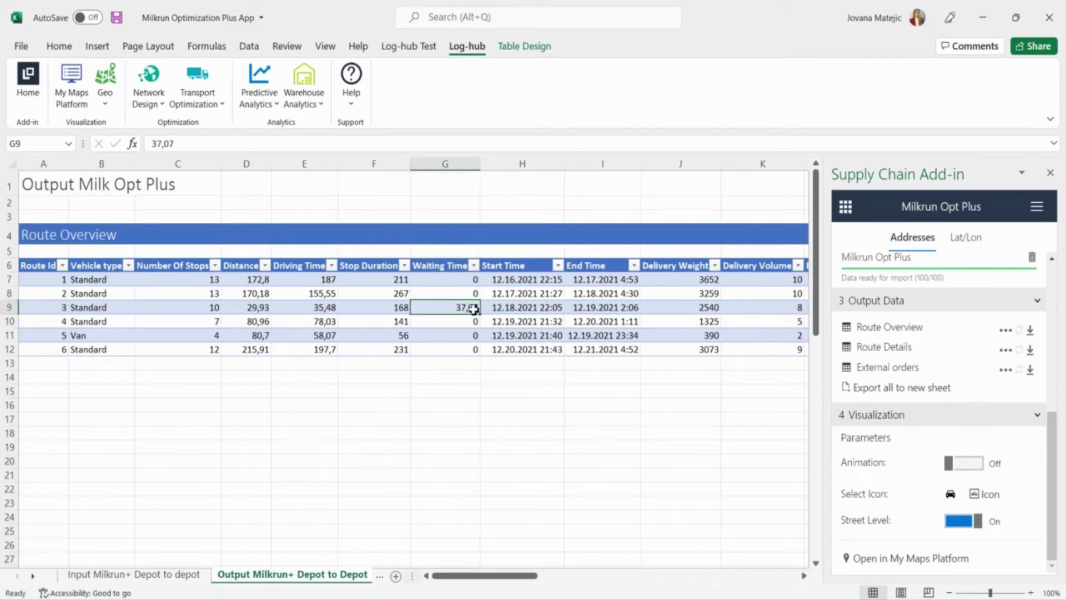
- In the route details, examine Route 3's Store_8_TW03 stop, including its stop duration, waiting time and departure time
drag(479, 575, 711, 510)
scroll(713, 472, down, 5)
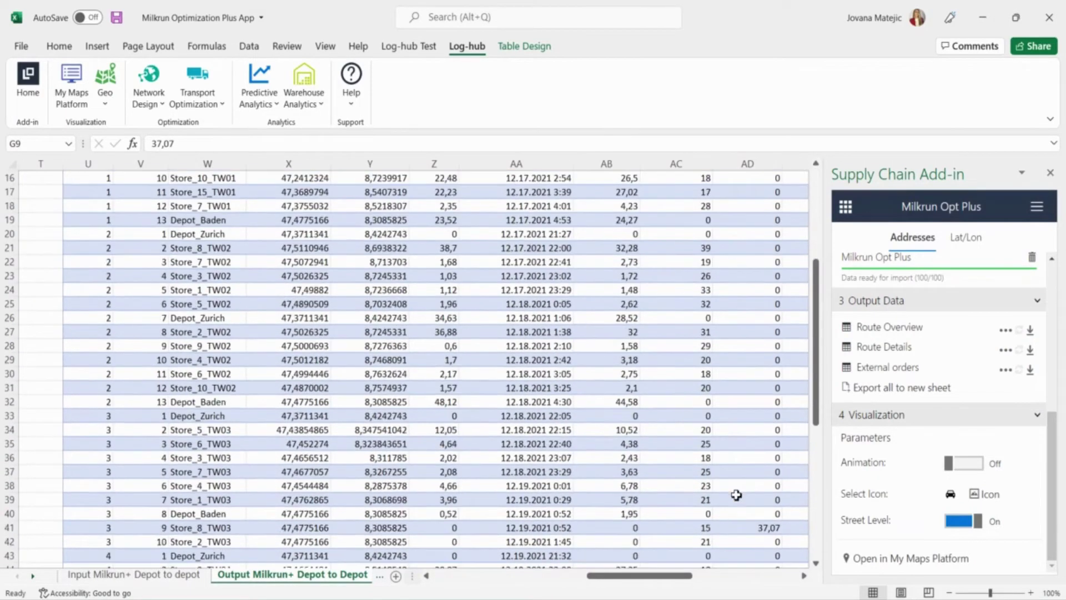
click(738, 527)
click(177, 528)
drag(619, 575, 636, 576)
click(603, 529)
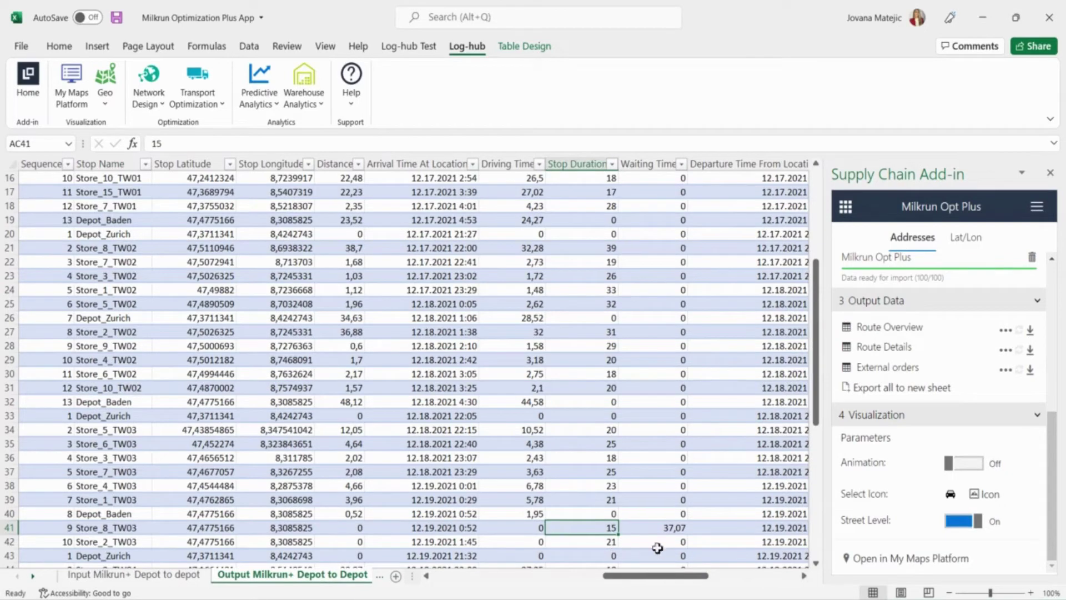
click(661, 527)
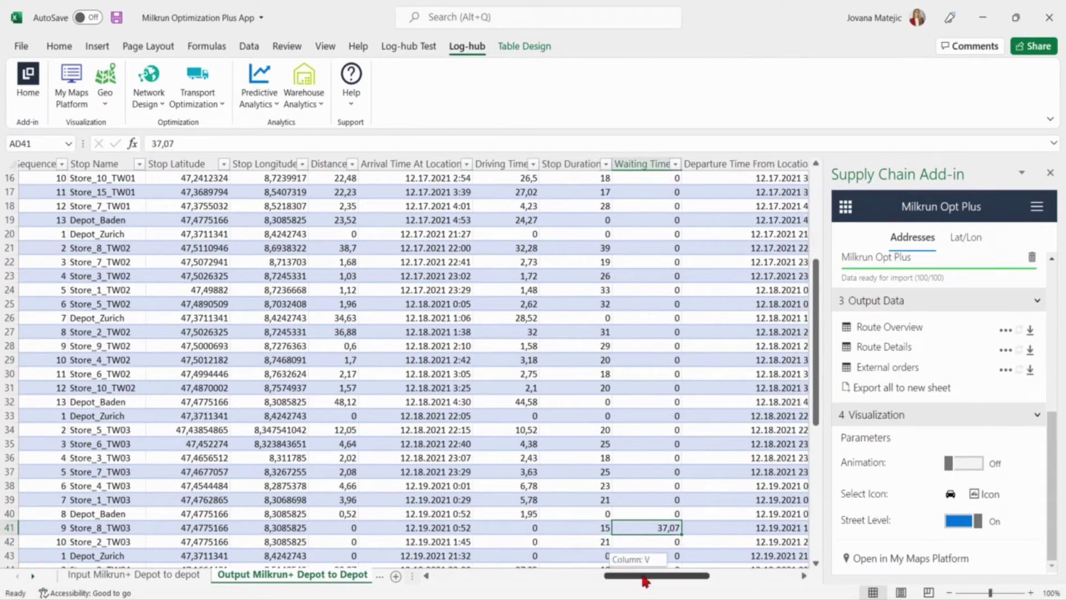
drag(645, 581, 646, 580)
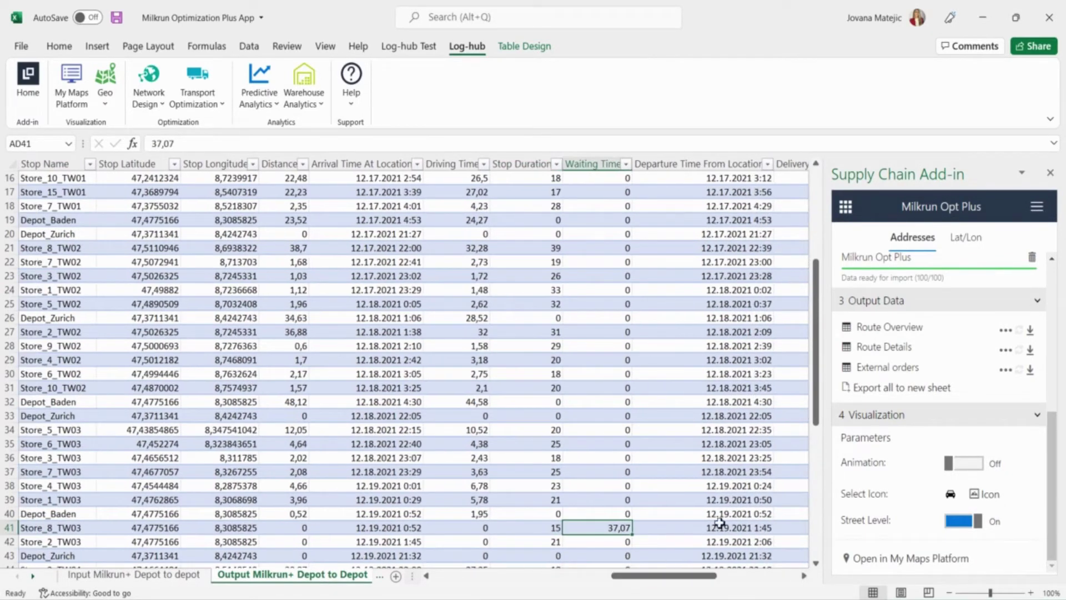
click(721, 526)
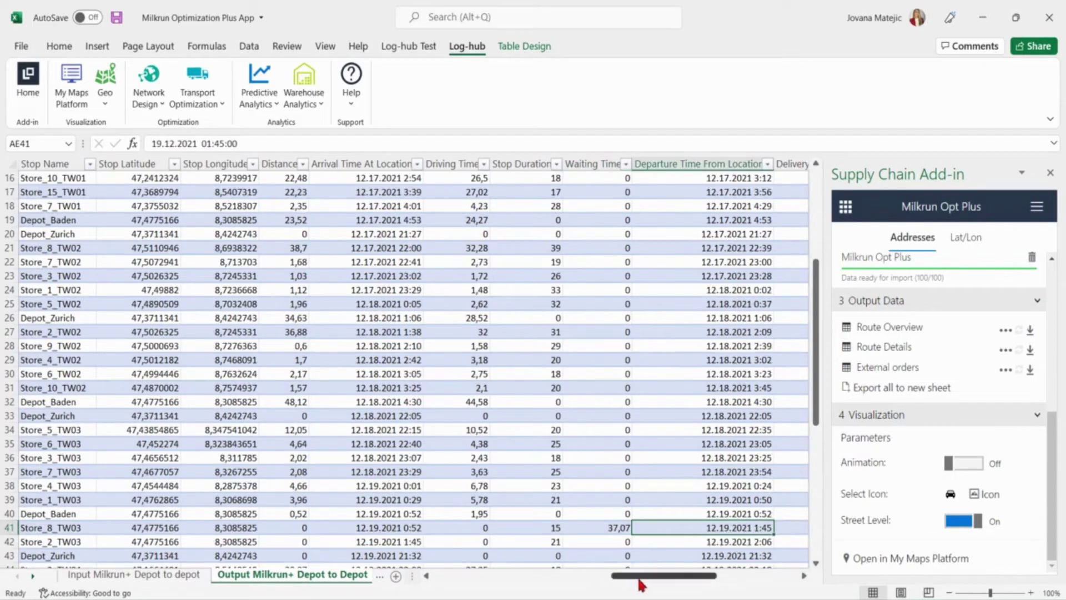
- Check the arrival time of the following stop, Store_2_TW03, in Route 3's details
drag(638, 581, 632, 581)
click(116, 543)
click(443, 542)
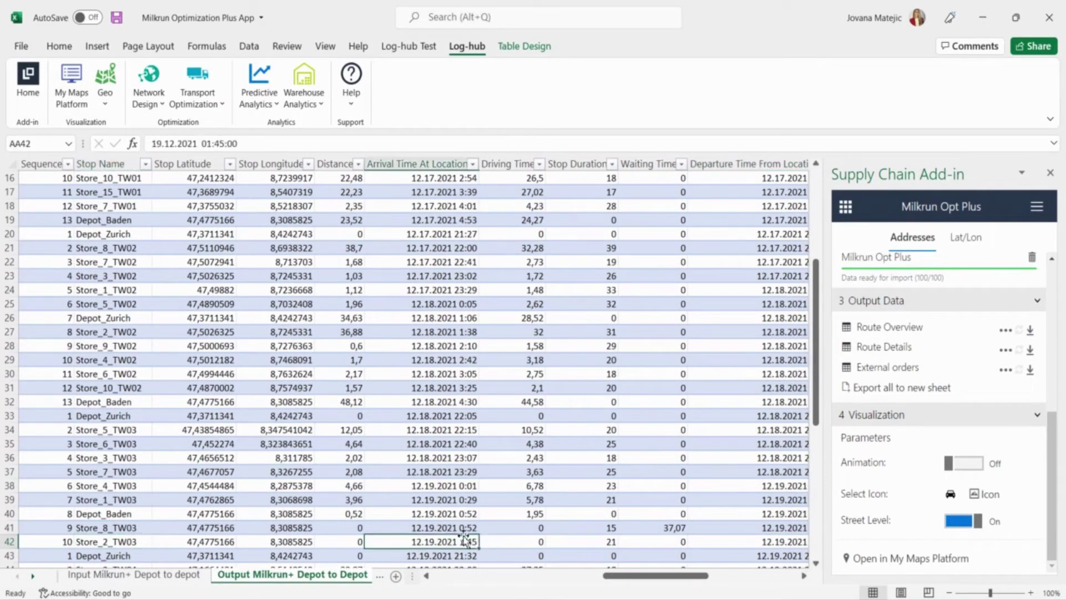
scroll(504, 551, right, 3)
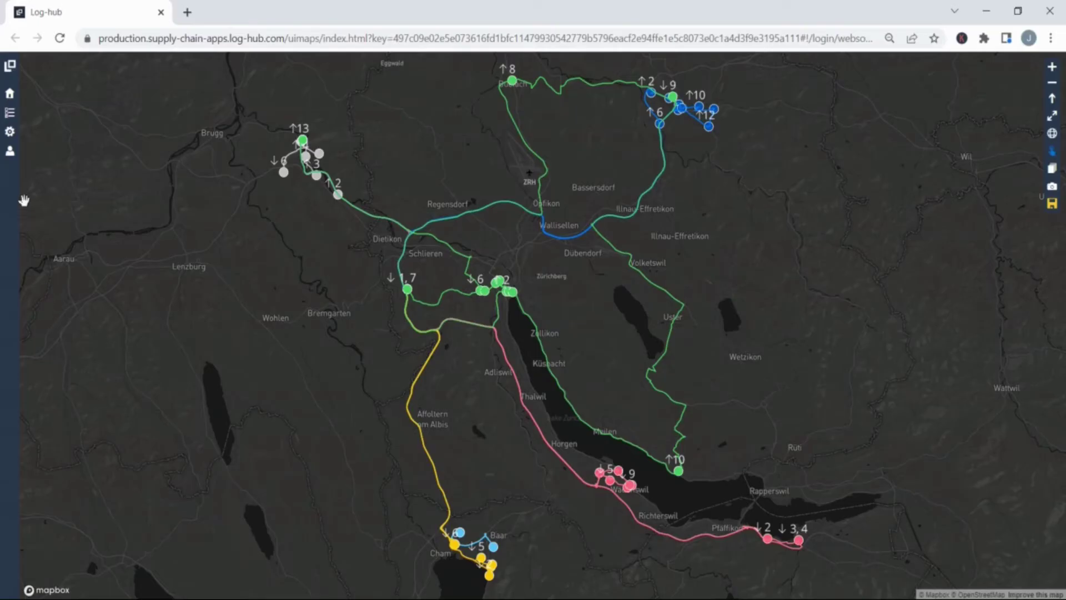
- Hide all depot to depot routes except Route 1 on the map and frame that route's stops in Zurich
click(10, 113)
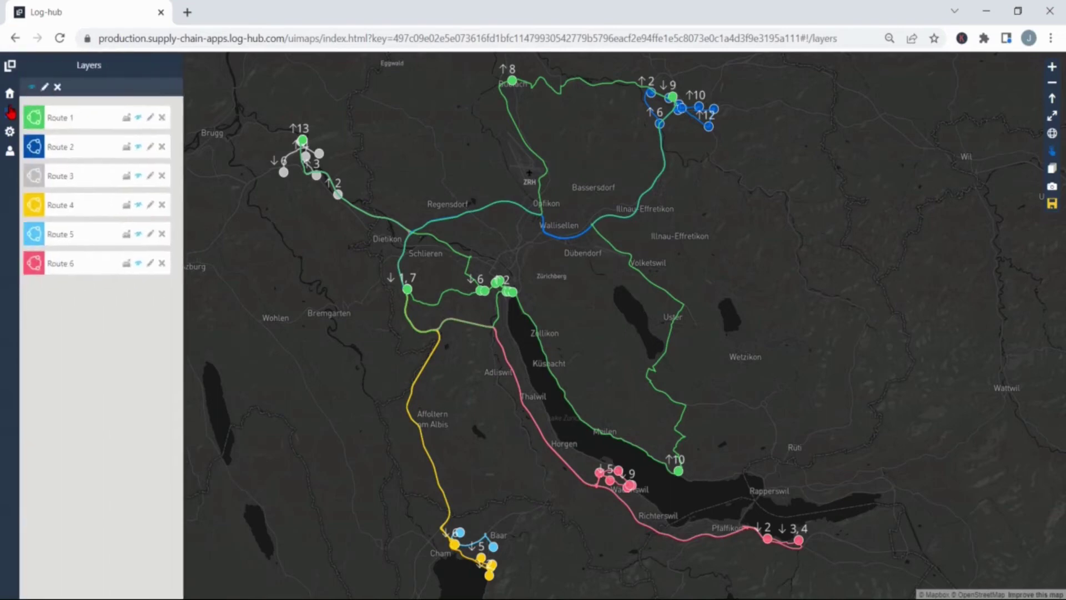
click(37, 88)
click(143, 113)
scroll(672, 395, up, 2)
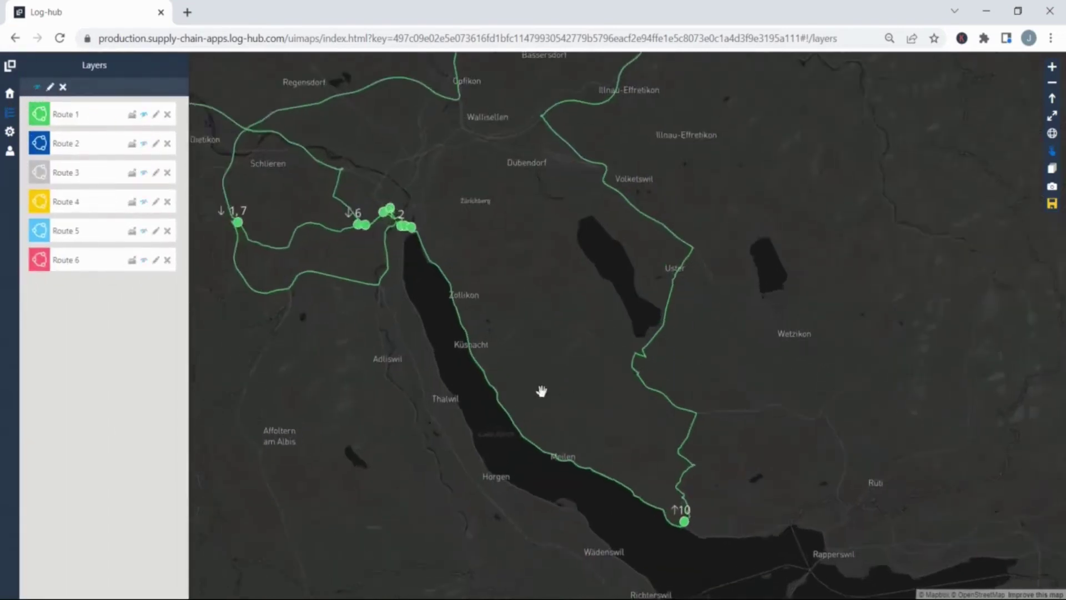
scroll(488, 327, up, 2)
scroll(555, 334, down, 3)
scroll(646, 378, up, 3)
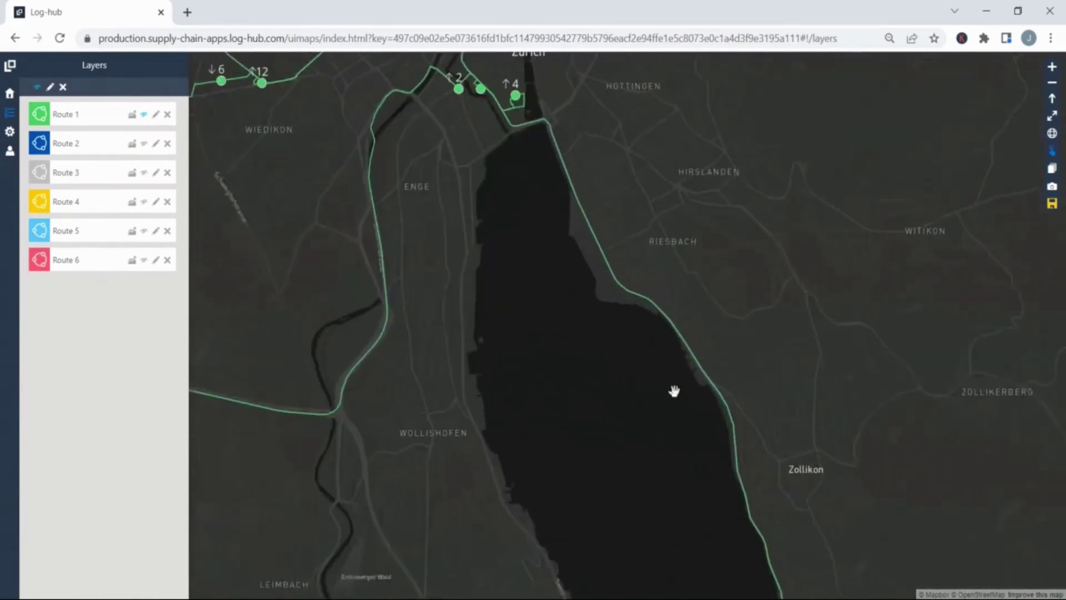
scroll(605, 422, down, 3)
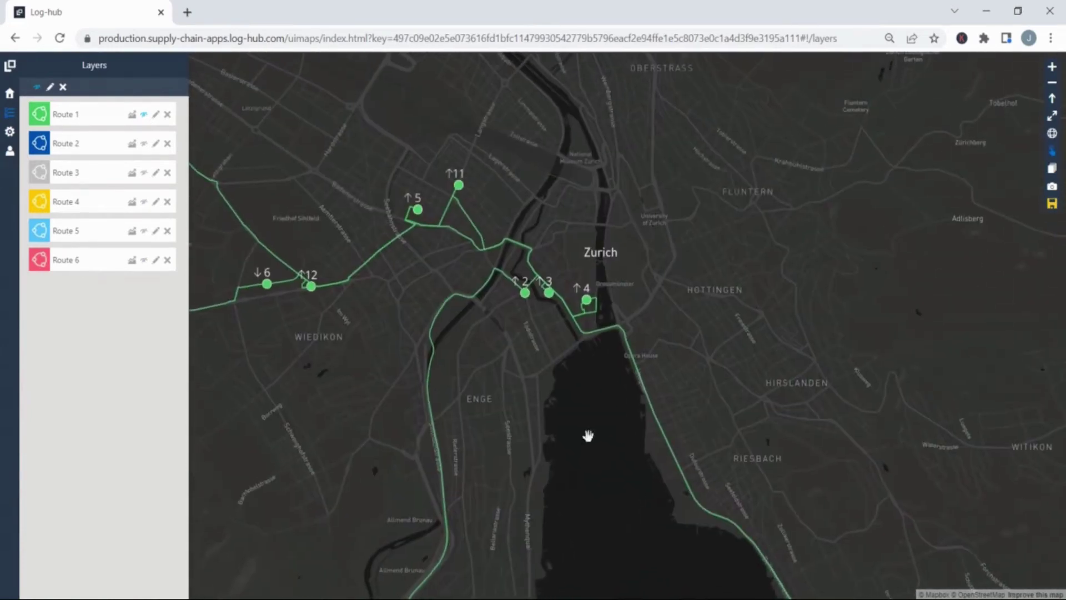
- Inspect the details of Route 1's second and third stops, and of the routes' shared start and end depots
click(527, 299)
click(610, 96)
click(549, 293)
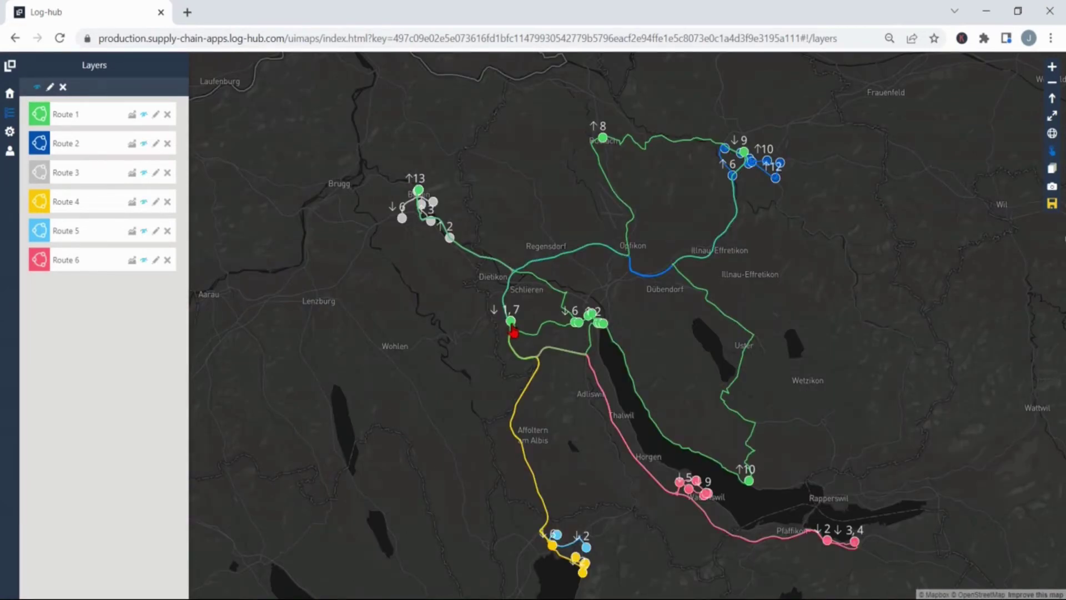
click(510, 322)
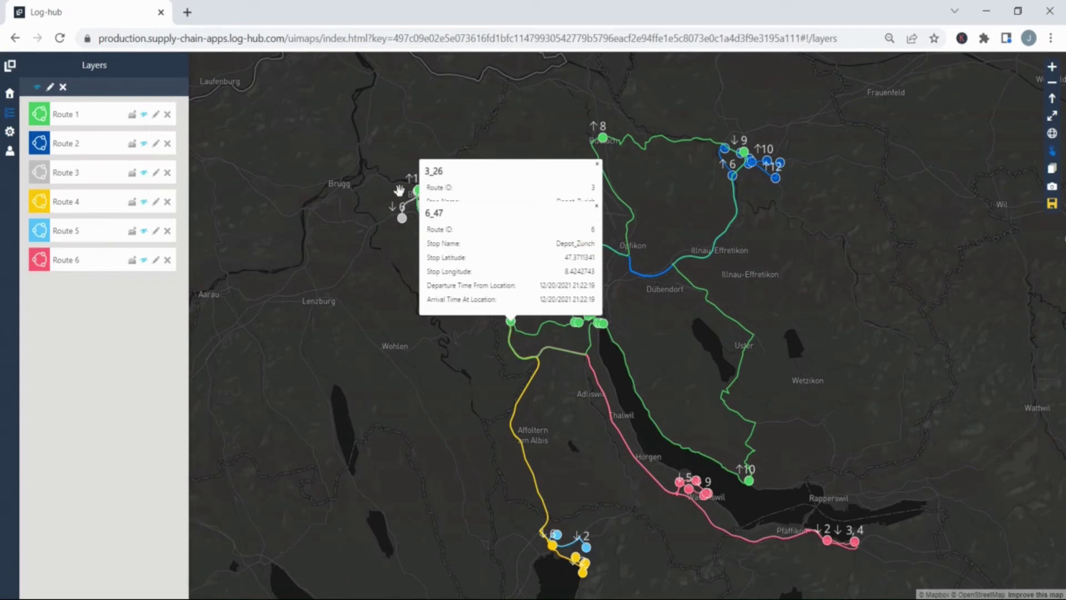
click(418, 200)
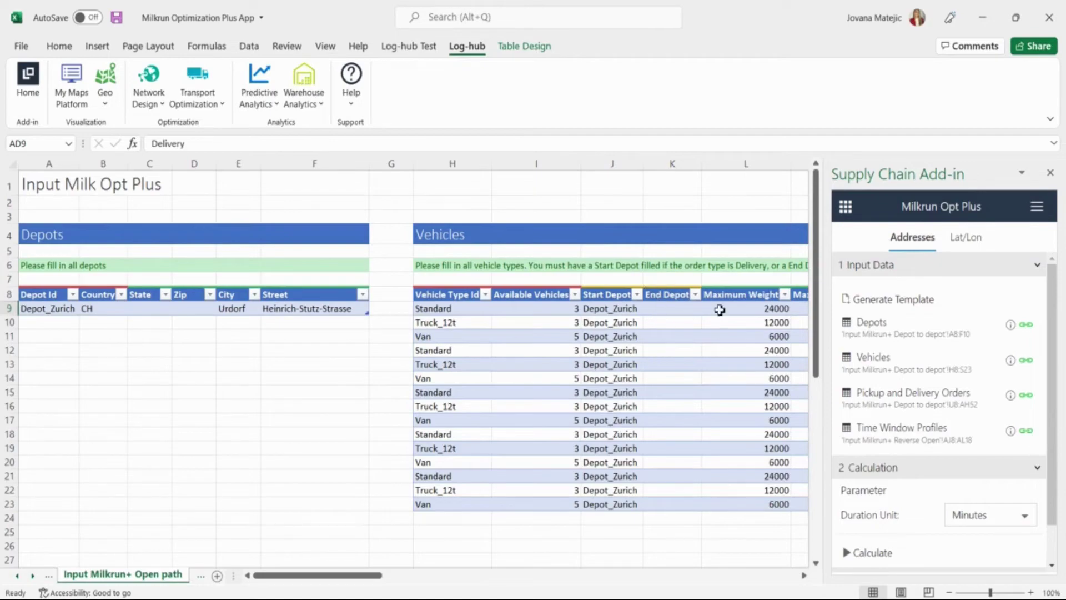
- In the open path input, examine the Pickup/Delivery column of the Pickup and Delivery Orders table
drag(290, 578, 622, 584)
click(415, 295)
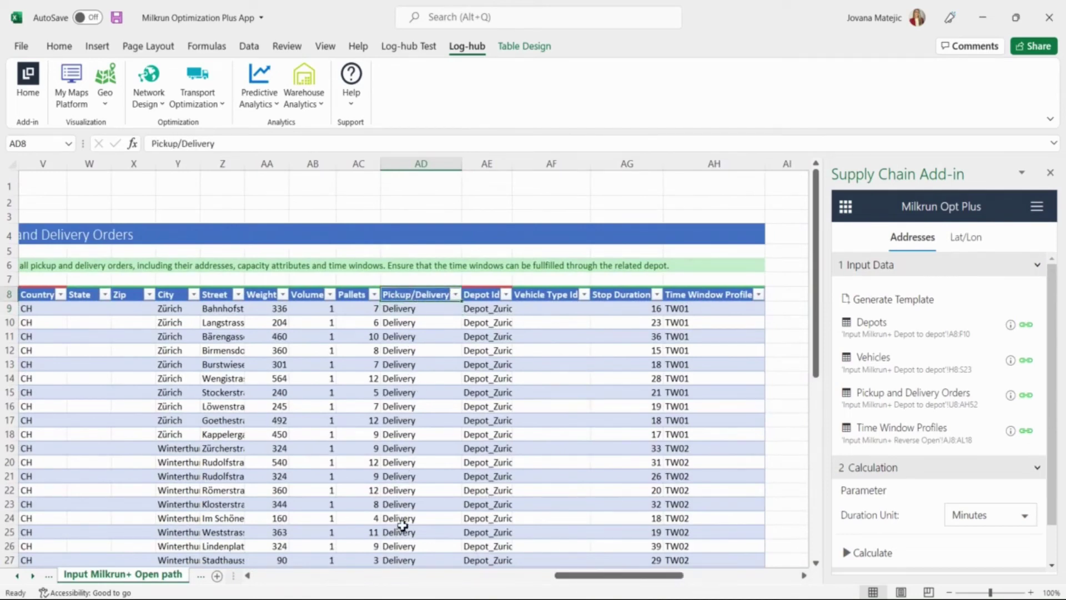
scroll(866, 505, down, 2)
click(874, 510)
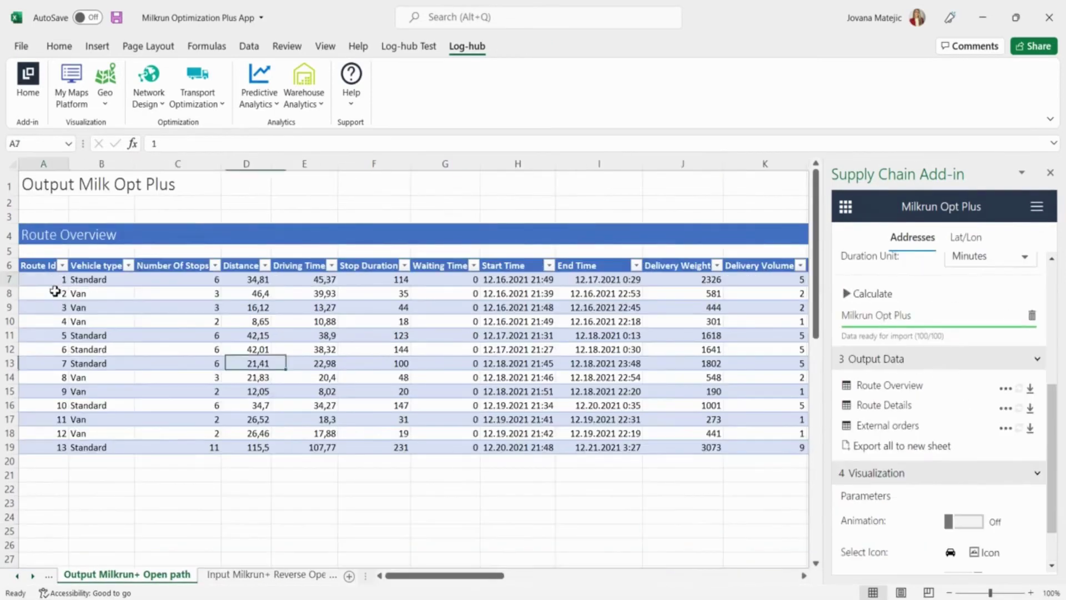
- Examine the route IDs listed in the open path output's Route Overview
drag(59, 282, 61, 438)
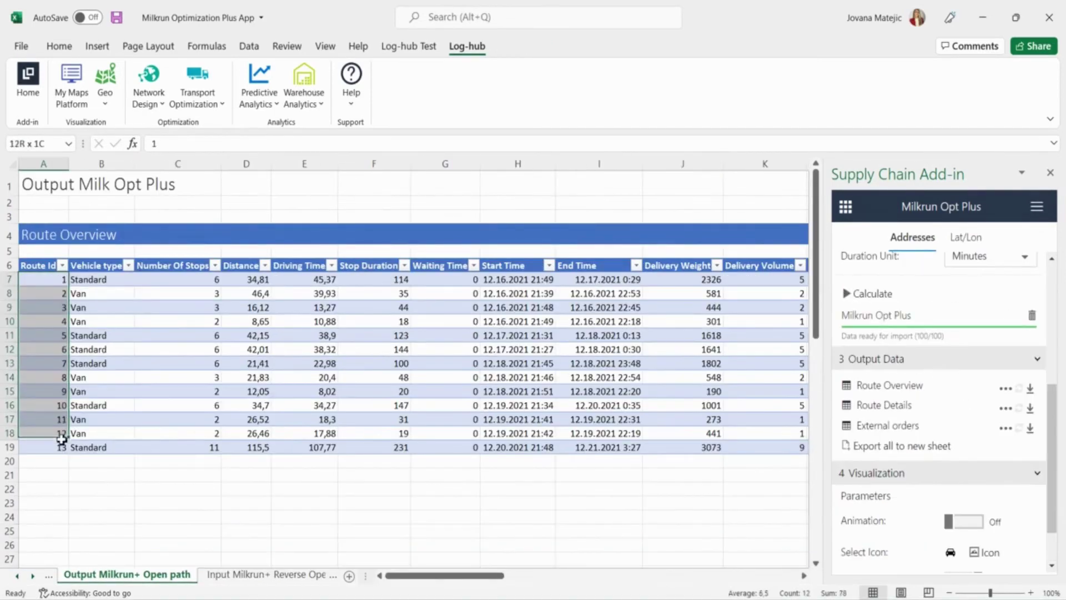
click(112, 518)
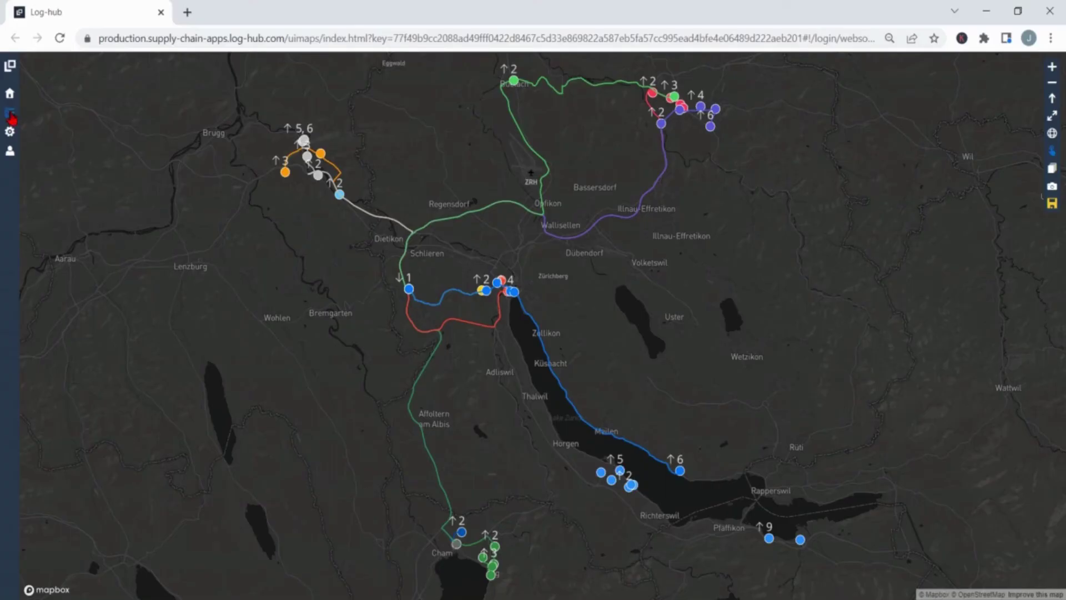
- Hide all open path routes except Route 2 on the map and inspect the details of its third stop
click(10, 117)
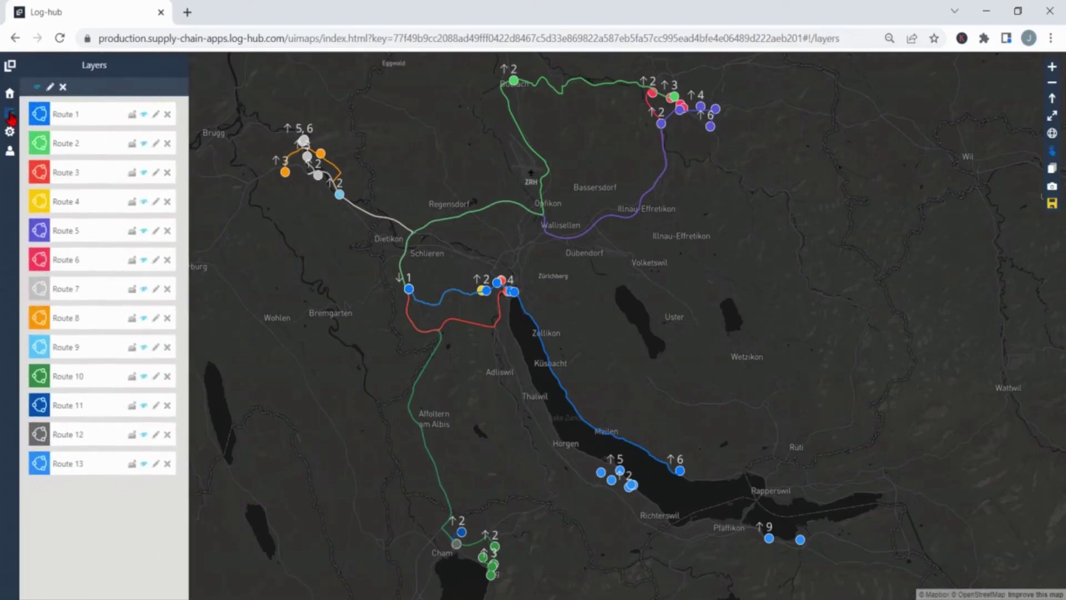
click(37, 86)
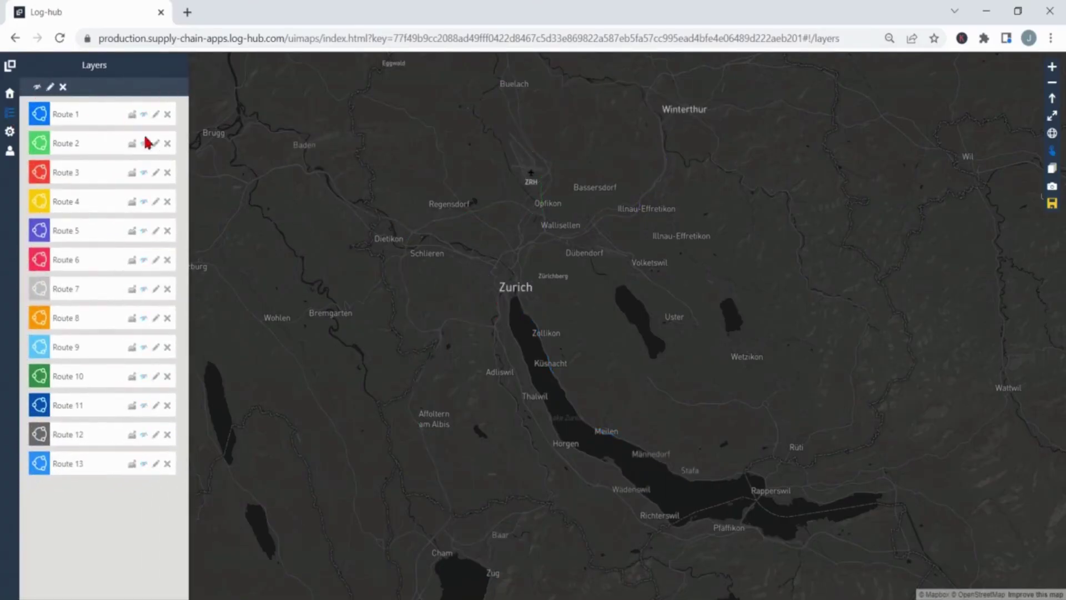
click(143, 144)
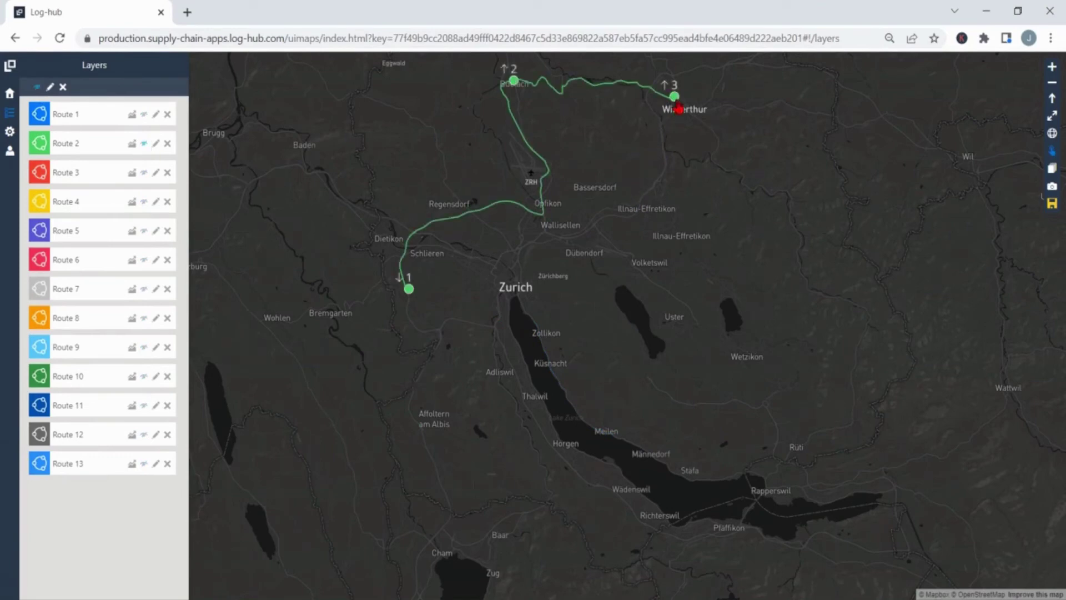
click(673, 96)
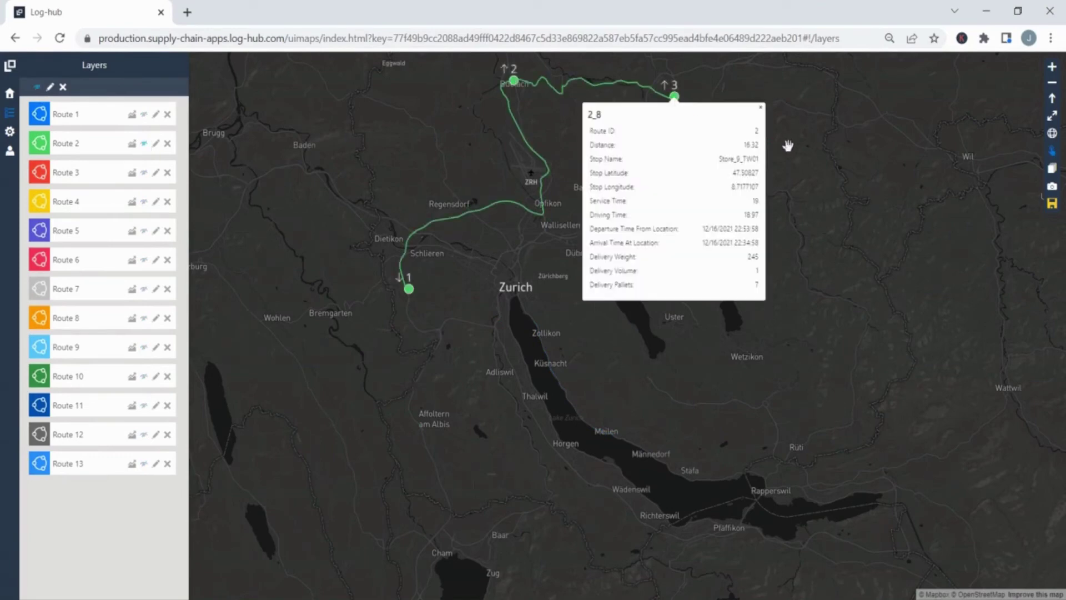
- Show Routes 8 and 11 as well, and inspect the details of their last stops and of the shared start depot
click(143, 317)
click(285, 172)
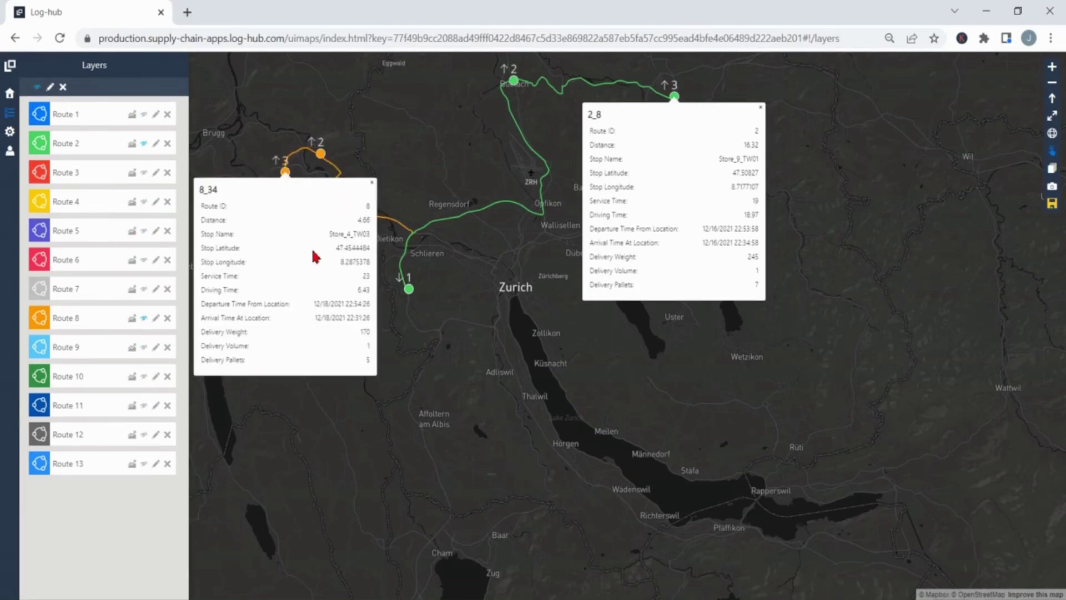
click(143, 406)
click(461, 533)
click(582, 382)
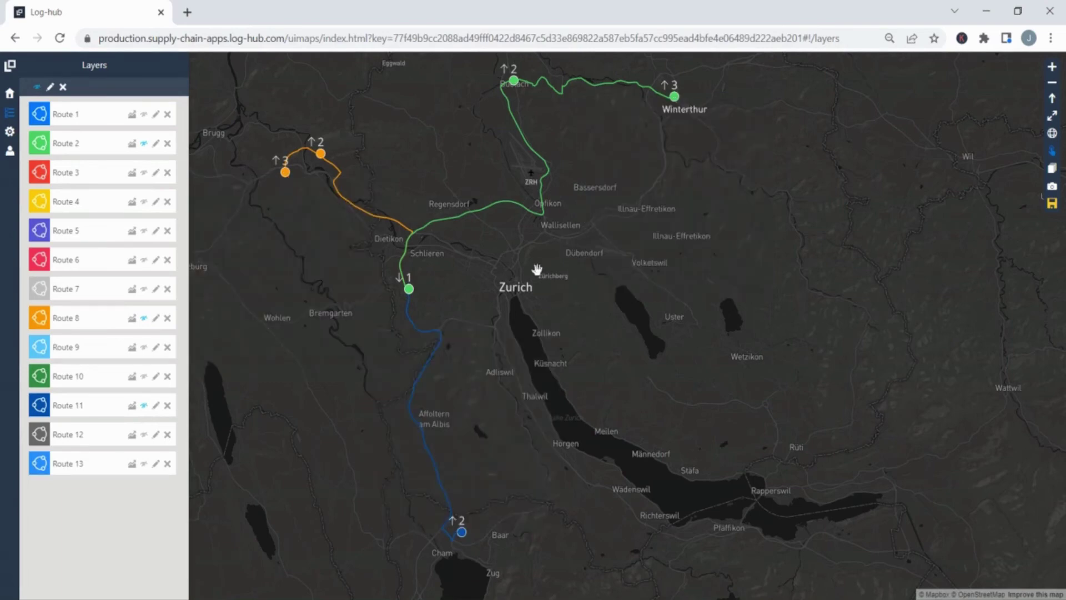
click(411, 296)
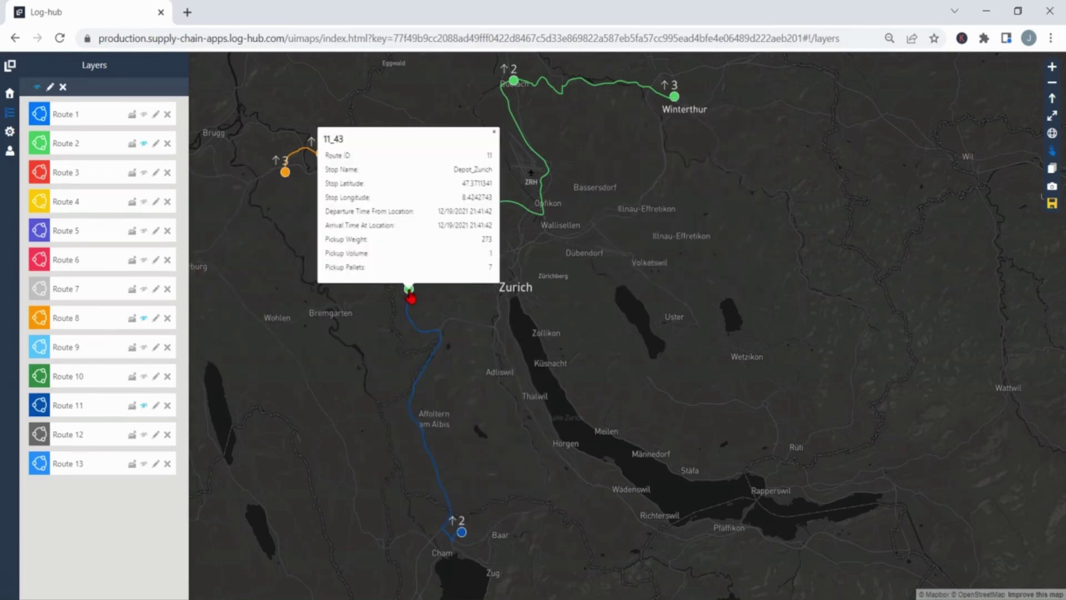